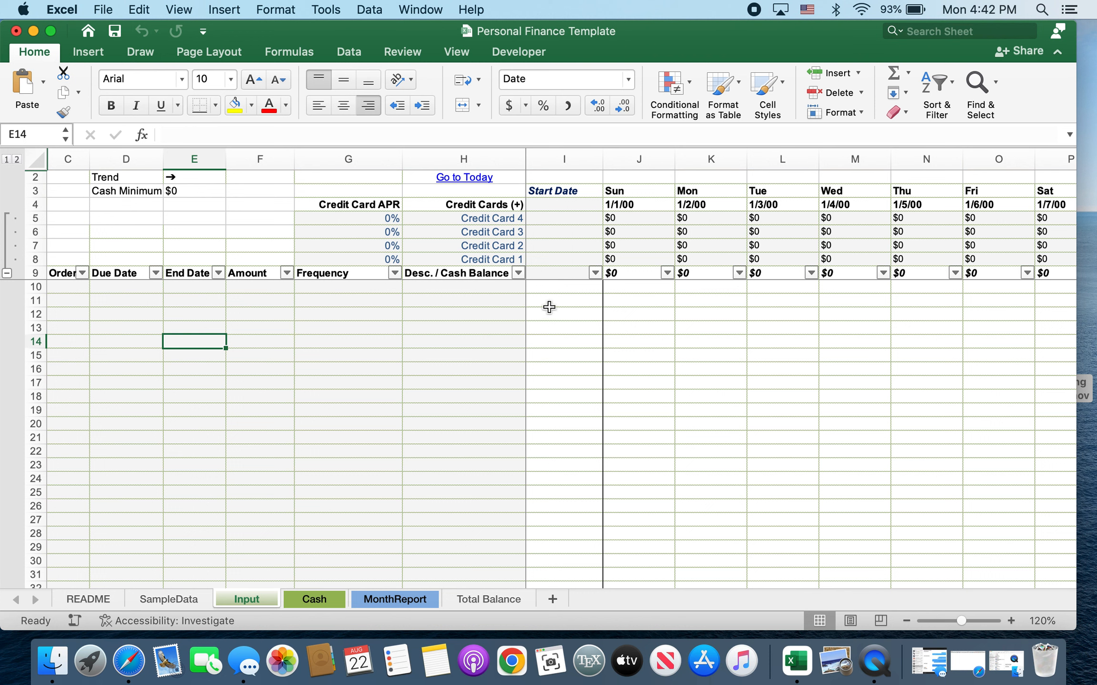
Step: Set the Start Date on the Input sheet to 8/22/2022
{"action": "left_click", "coordinate": [587, 211]}
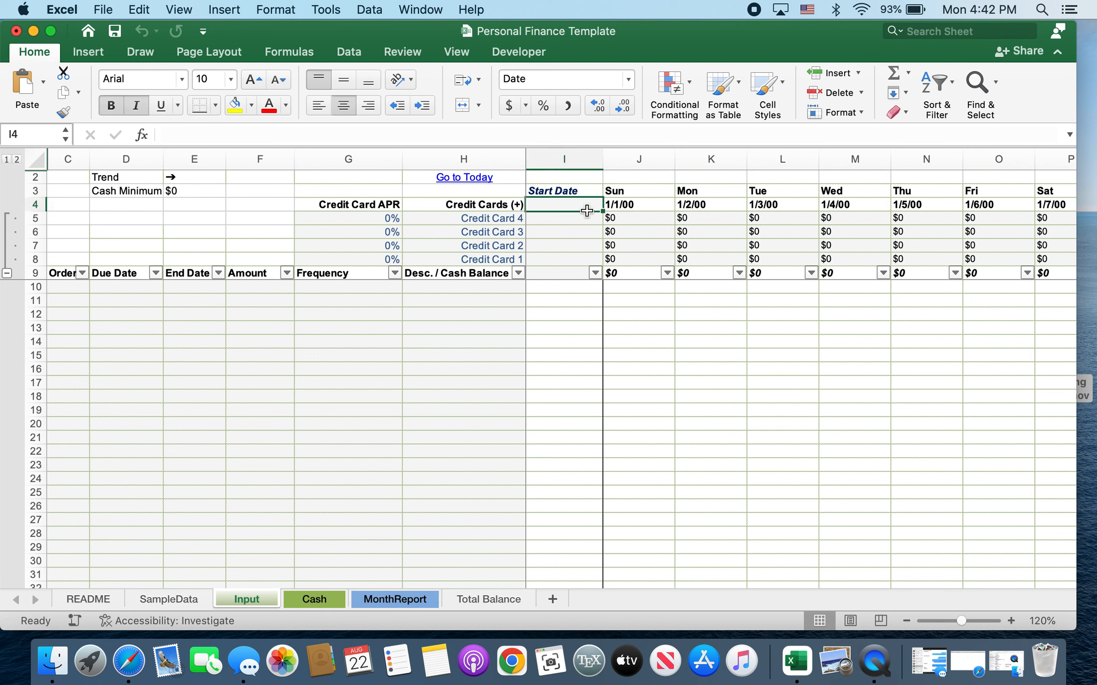
{"action": "type", "text": "8/"}
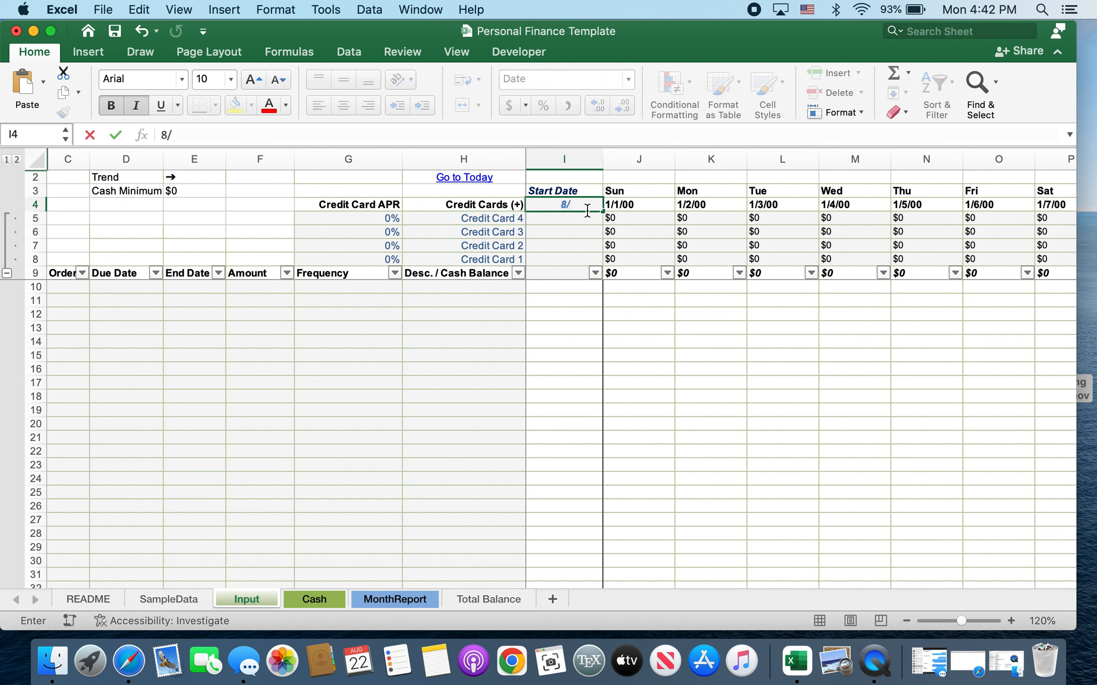
{"action": "type", "text": "22/2022"}
{"action": "key", "text": "Return"}
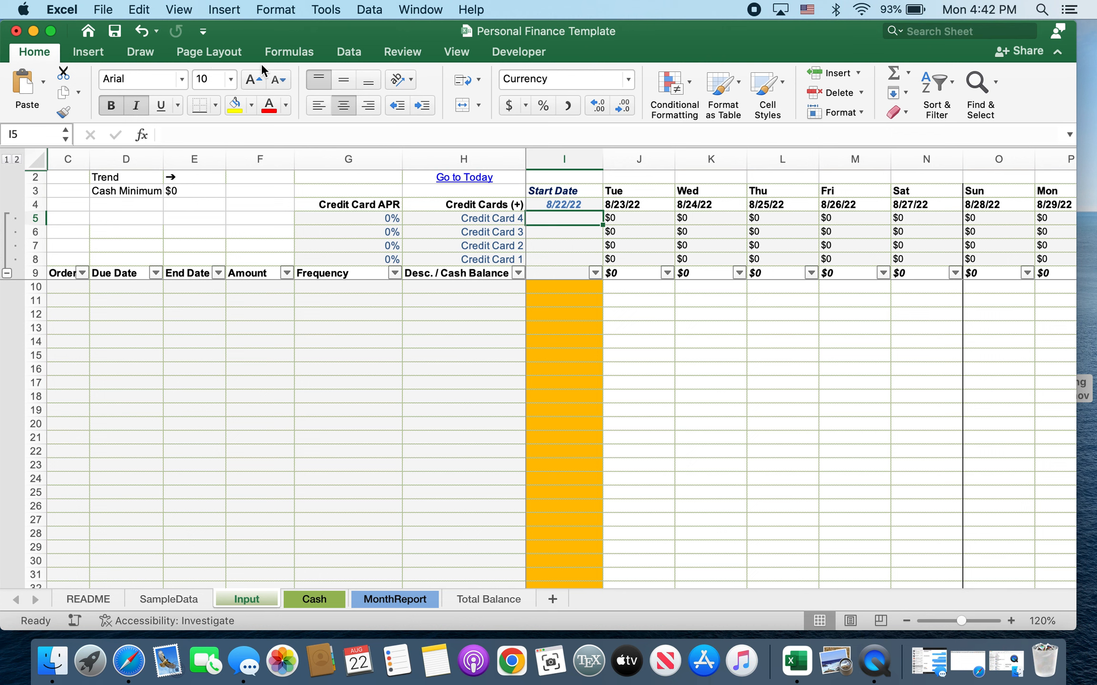
Step: Refresh all of the workbook's data
{"action": "left_click", "coordinate": [350, 52]}
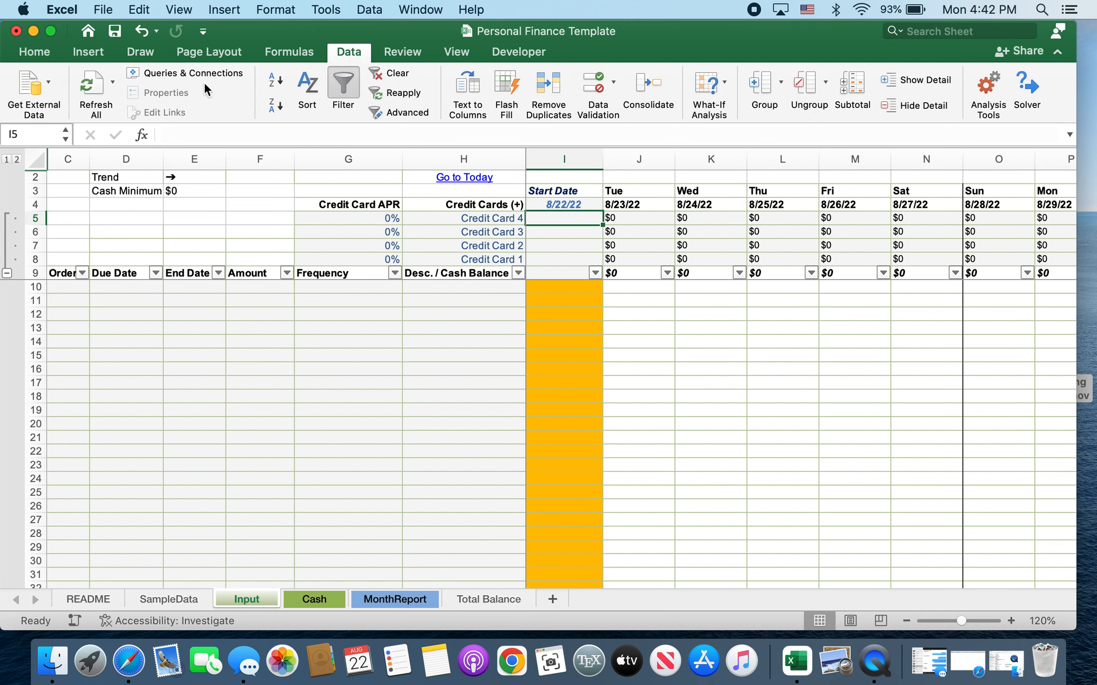
{"action": "left_click", "coordinate": [91, 84]}
{"action": "left_click", "coordinate": [437, 362]}
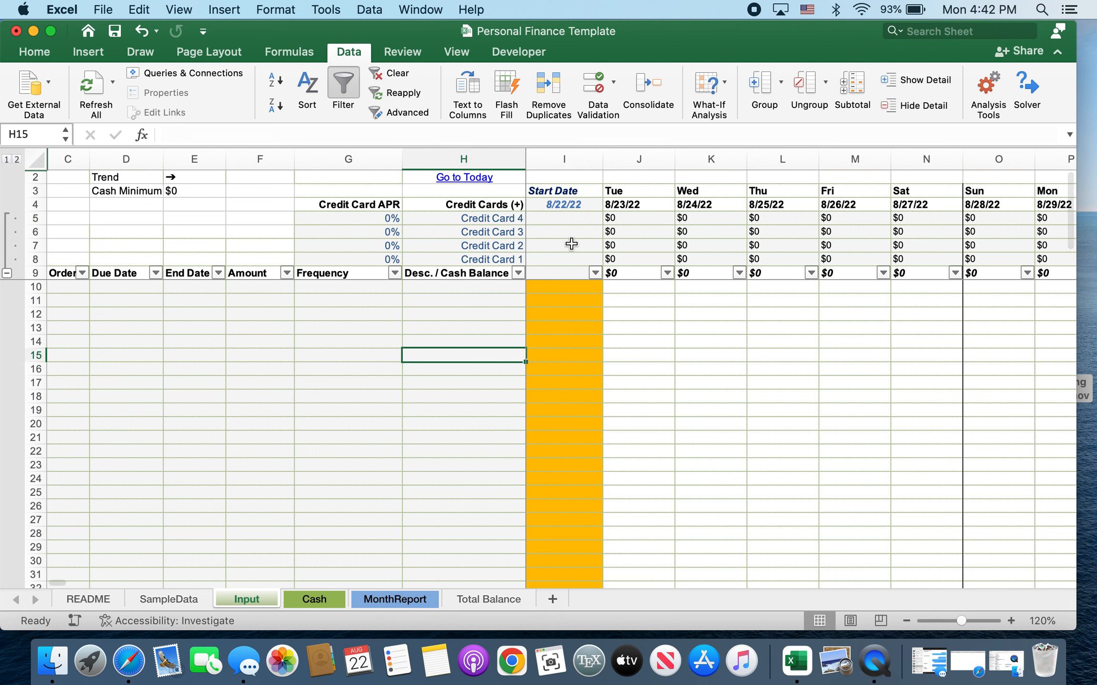
Step: Enter 1000 as the cash balance in the start date column and view it in the Cash sheet's balance chart
{"action": "left_click", "coordinate": [564, 275]}
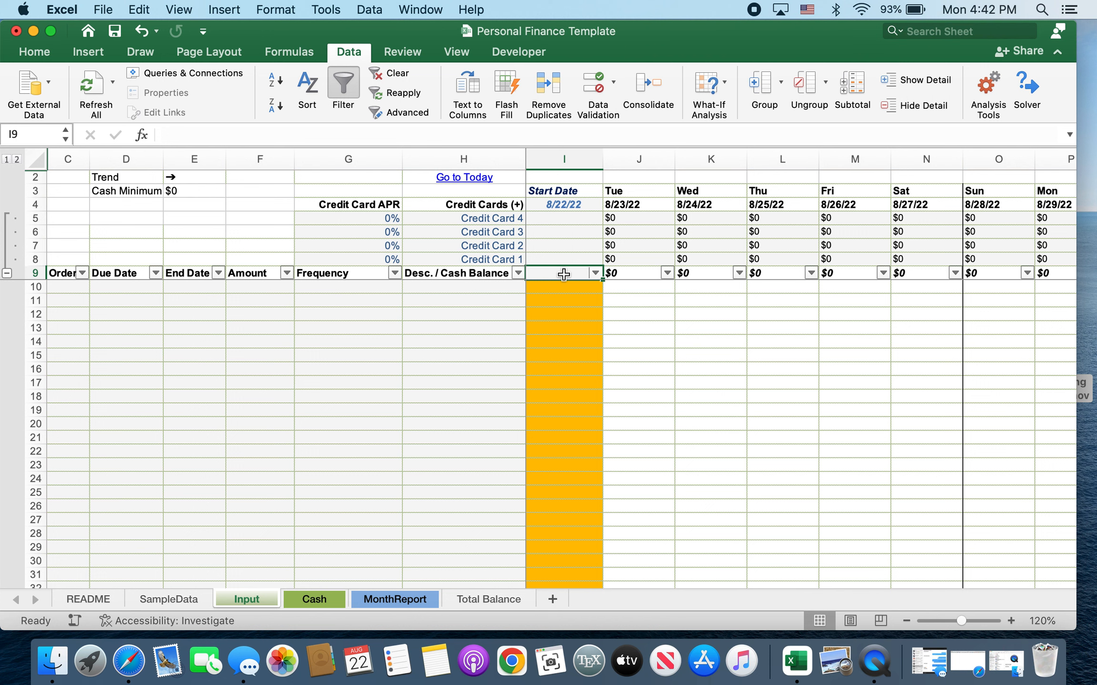
{"action": "type", "text": "1000"}
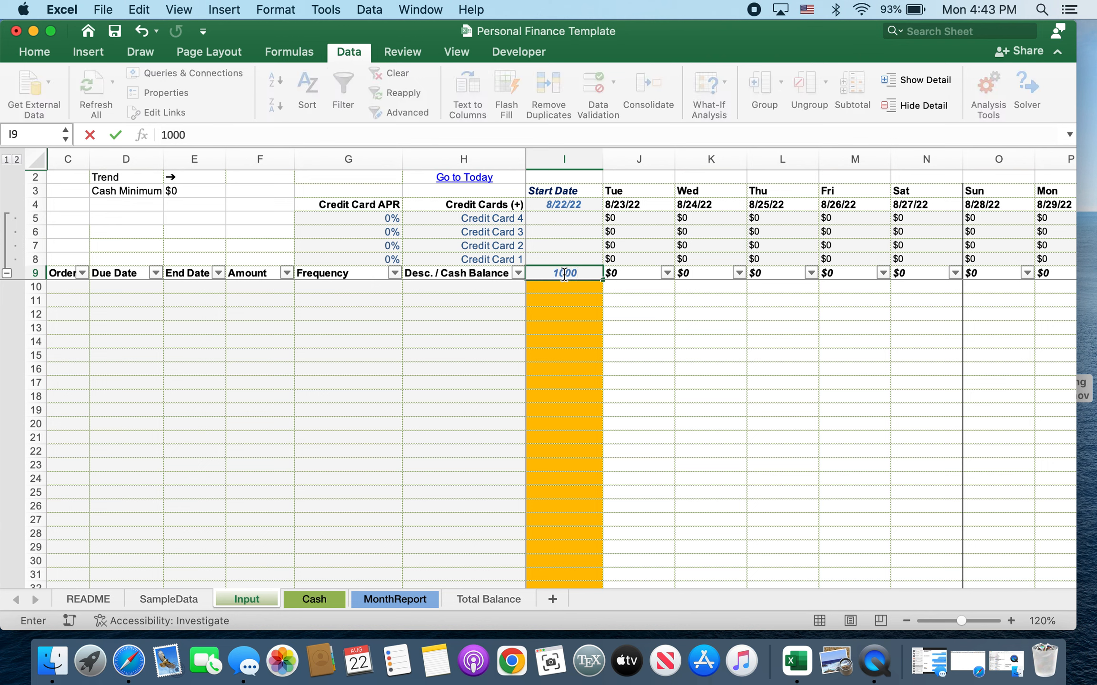
{"action": "key", "text": "Return"}
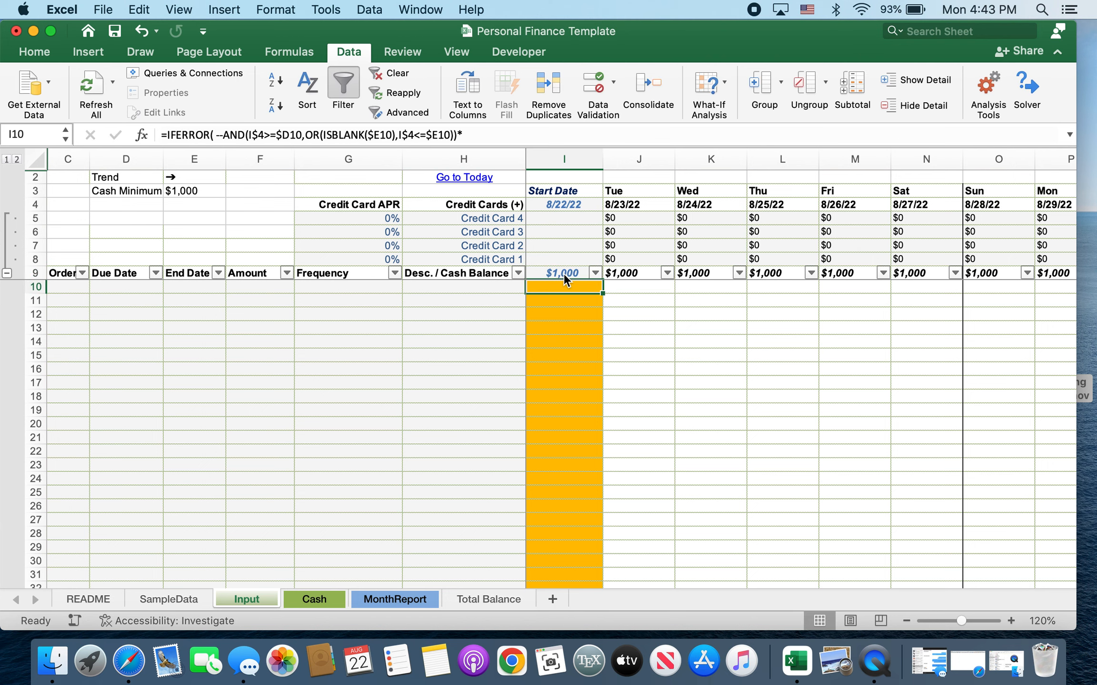
{"action": "left_click", "coordinate": [315, 598]}
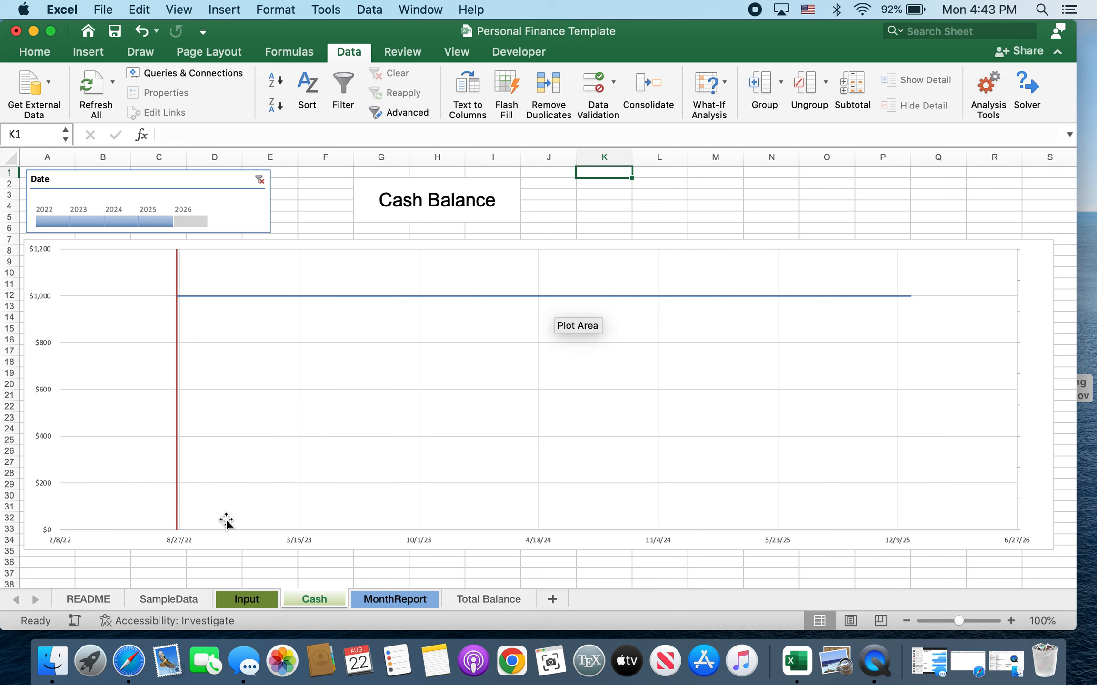
Step: Add a Salary item in the first entry row of the Input sheet with the frequency Every other Week
{"action": "left_click", "coordinate": [248, 599]}
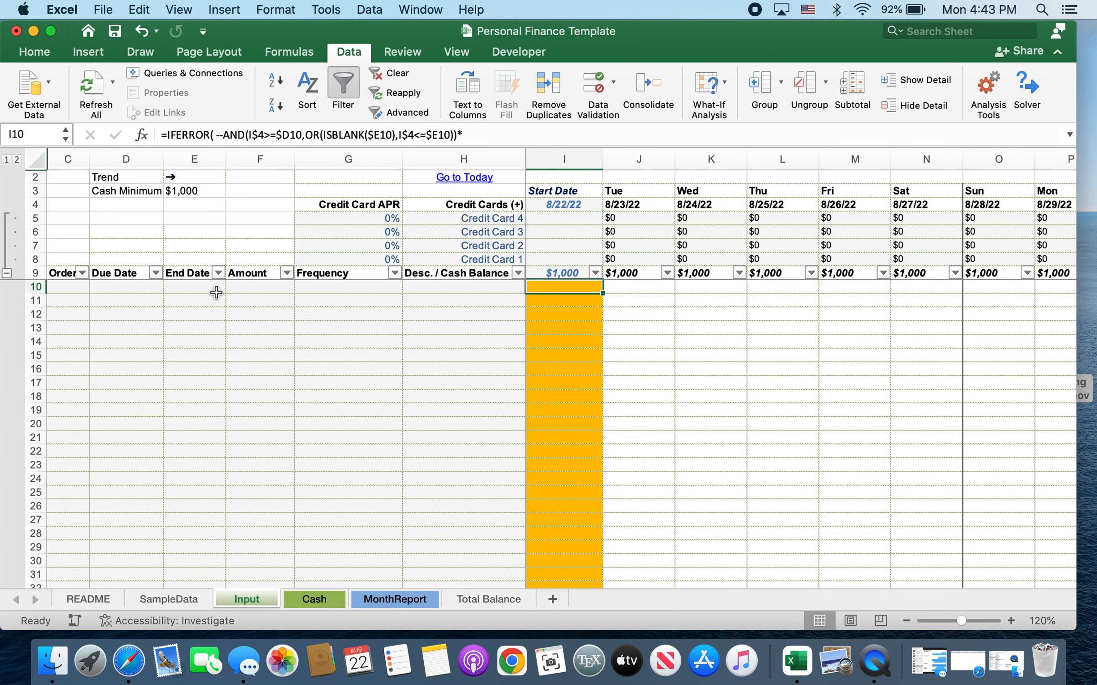
{"action": "left_click", "coordinate": [483, 292]}
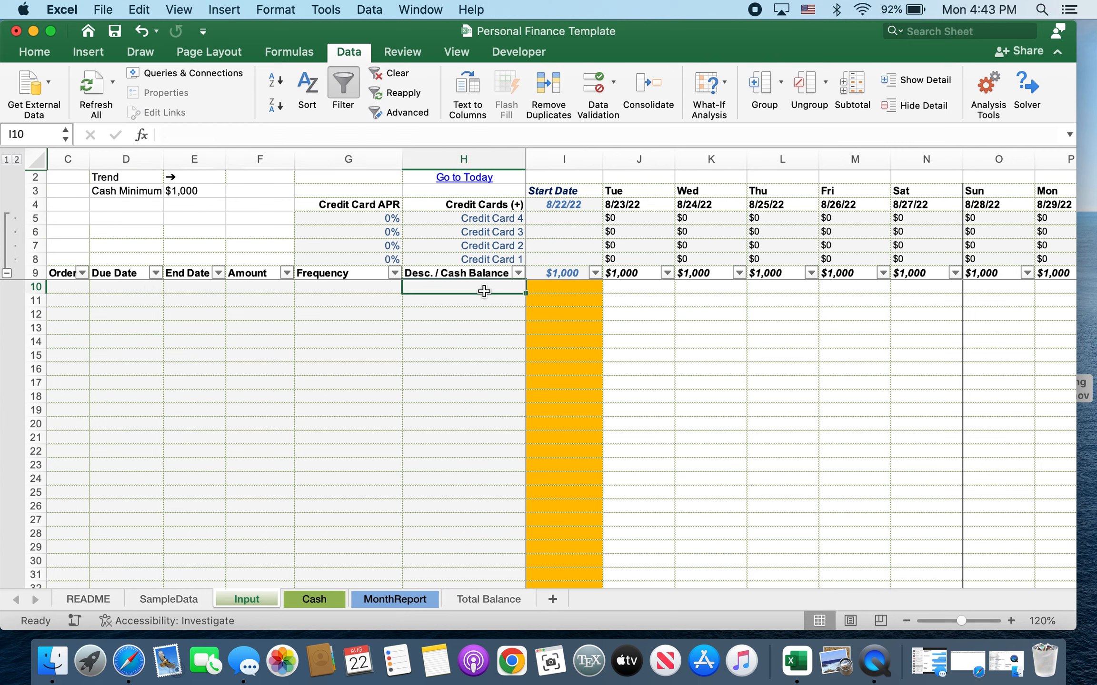
{"action": "type", "text": "Salary"}
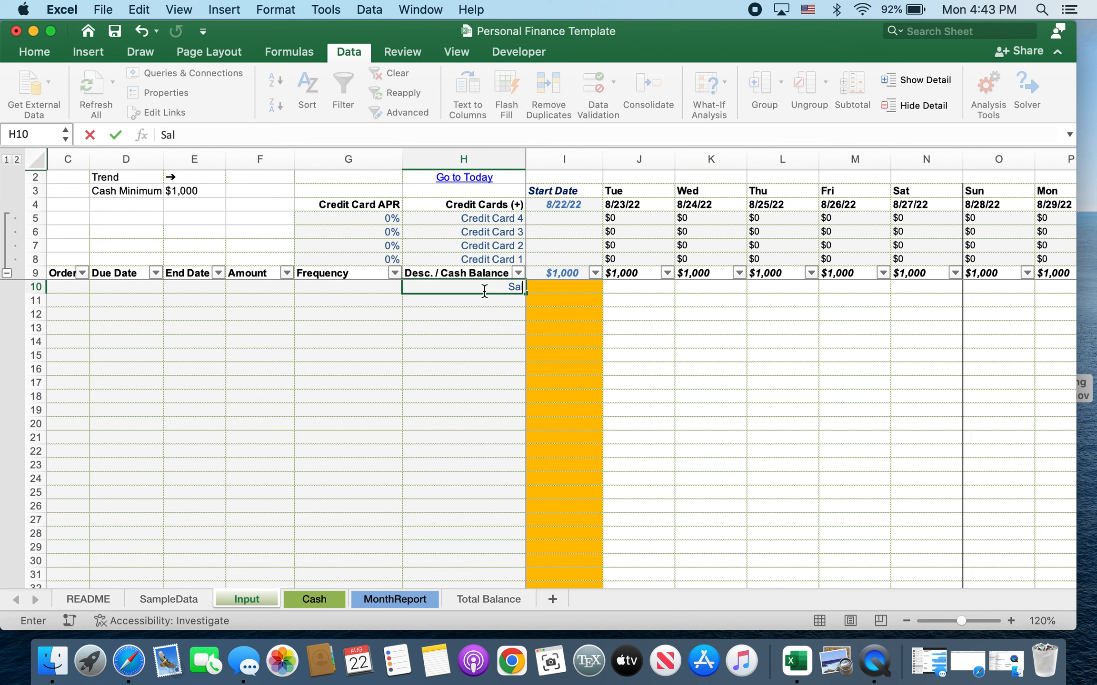
{"action": "left_click", "coordinate": [366, 288]}
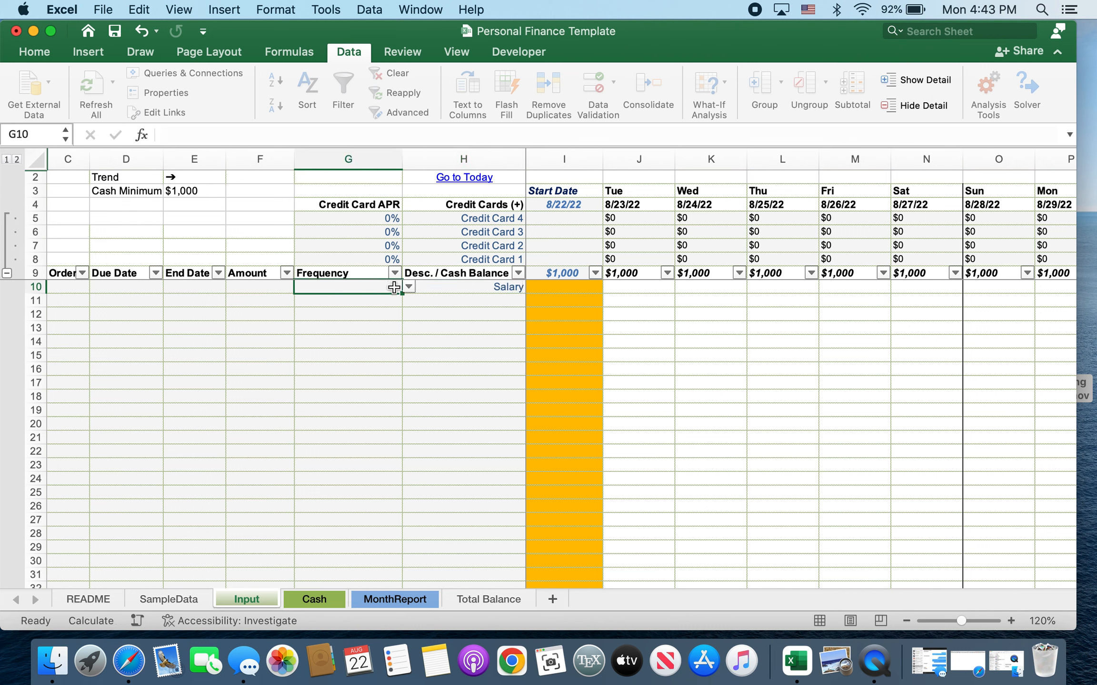
{"action": "left_click", "coordinate": [408, 287]}
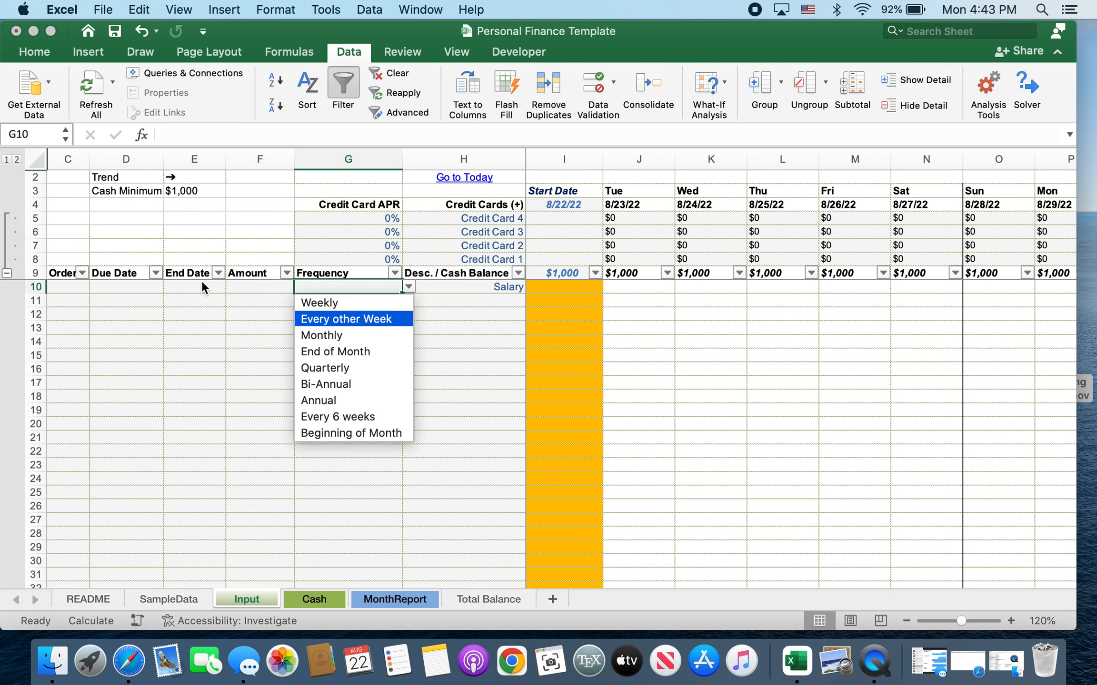
{"action": "key", "text": "Return"}
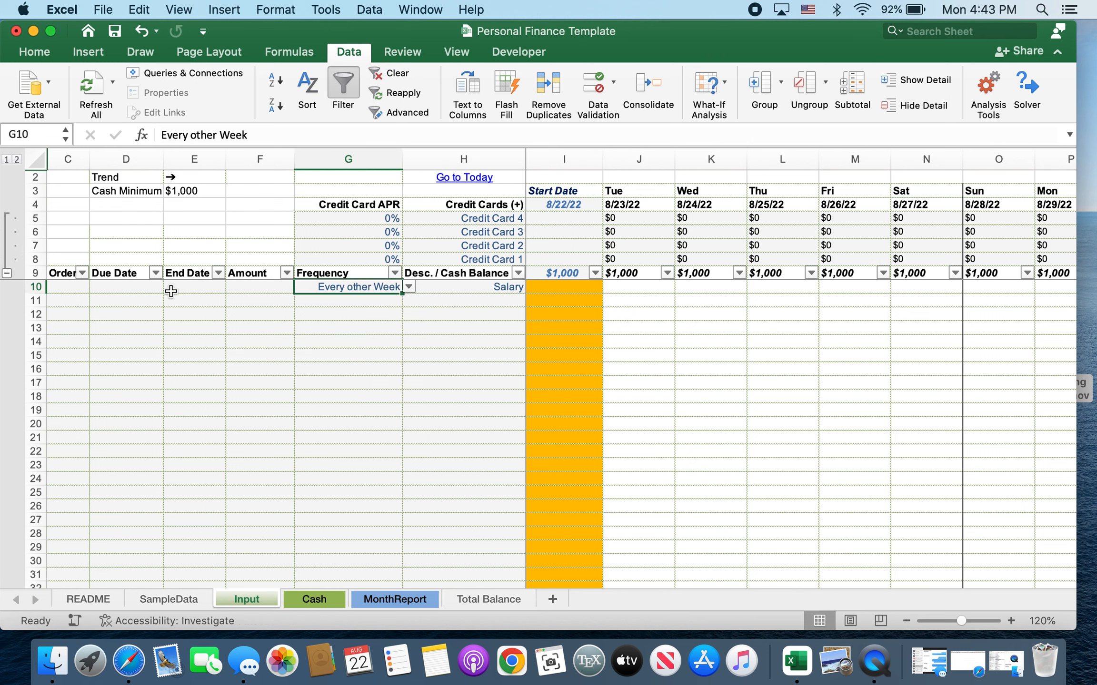
Step: Give the Salary item a due date of 8/26/2022 and an amount of 2000, leaving its end date blank
{"action": "left_click", "coordinate": [138, 287]}
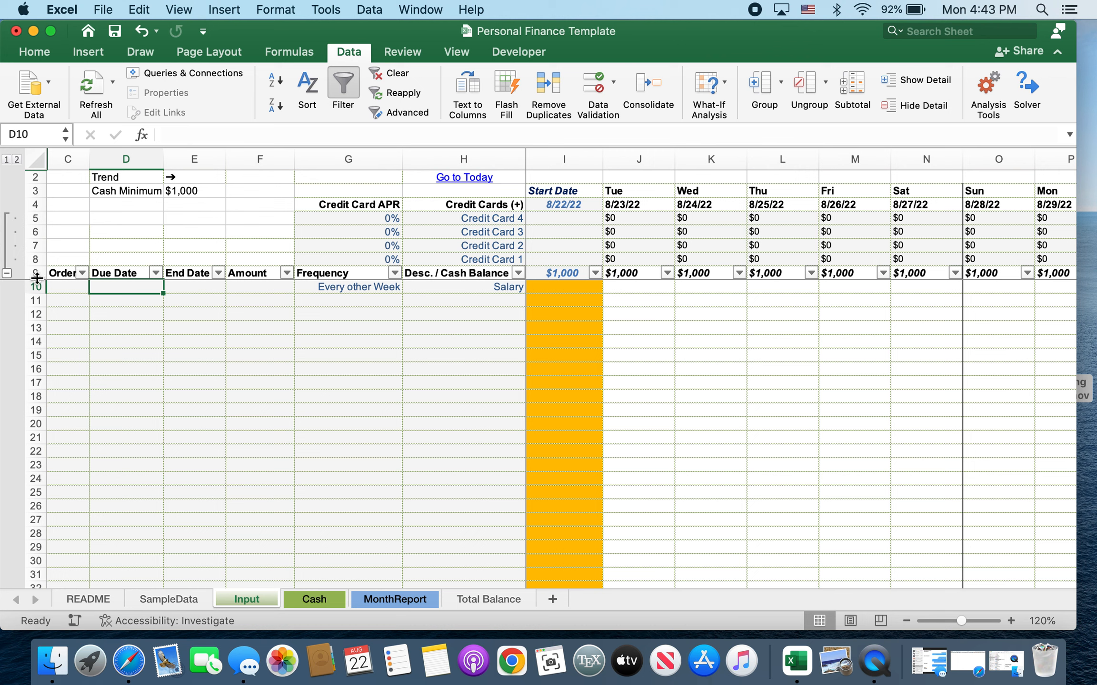
{"action": "type", "text": "8/"}
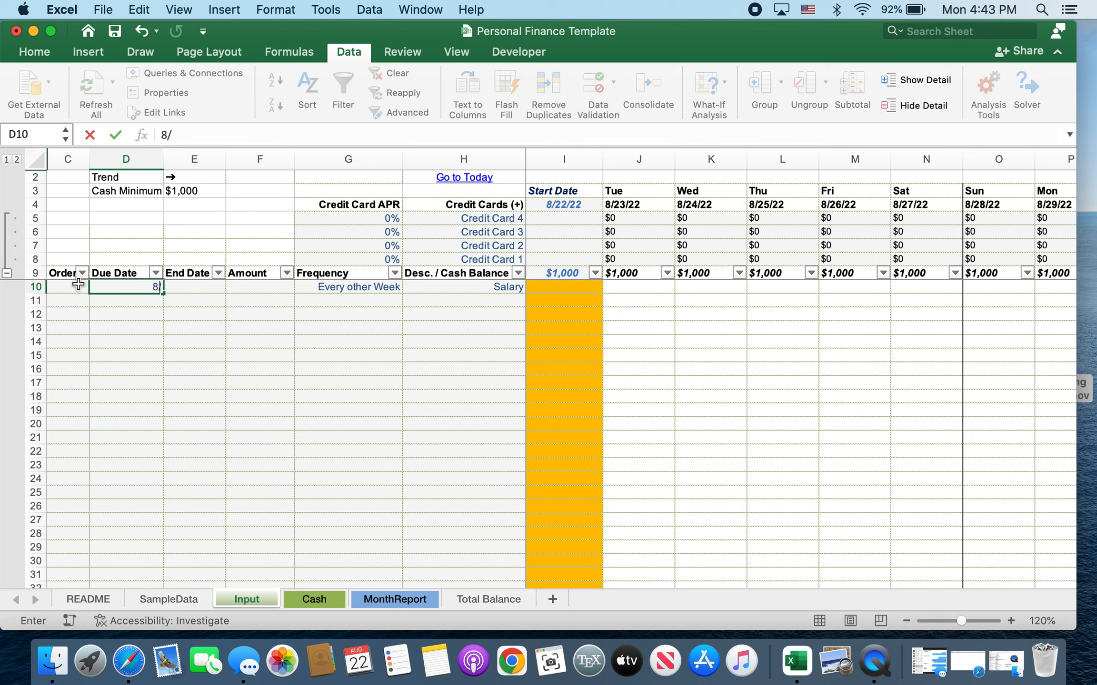
{"action": "type", "text": "26/2022"}
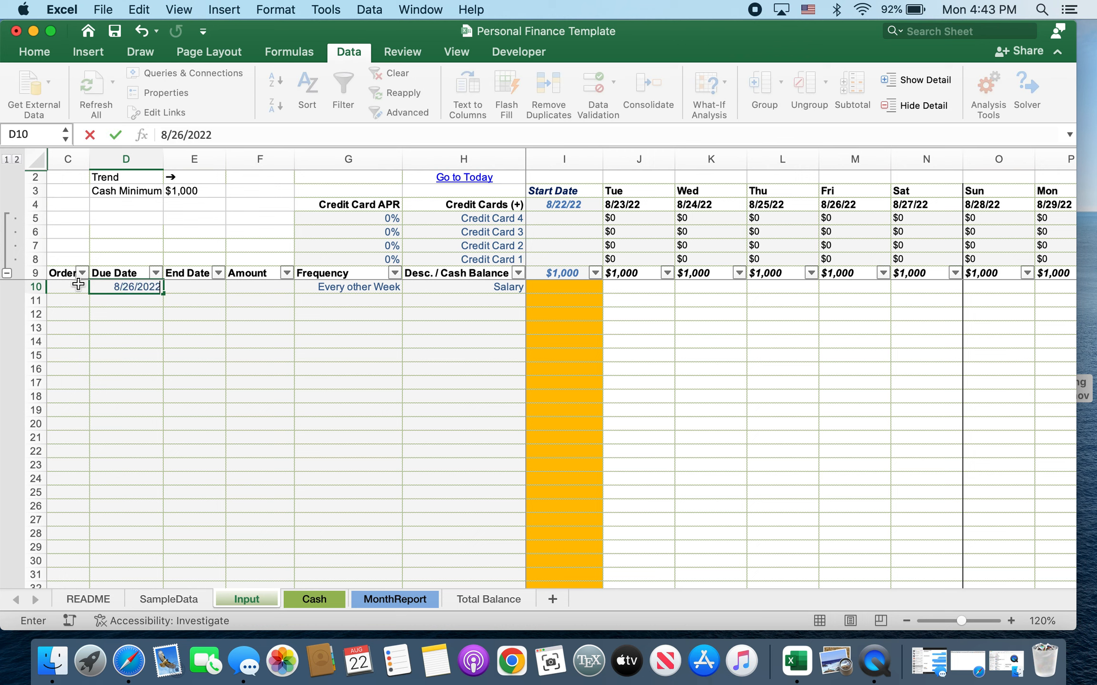
{"action": "key", "text": "Return"}
{"action": "left_click", "coordinate": [204, 289]}
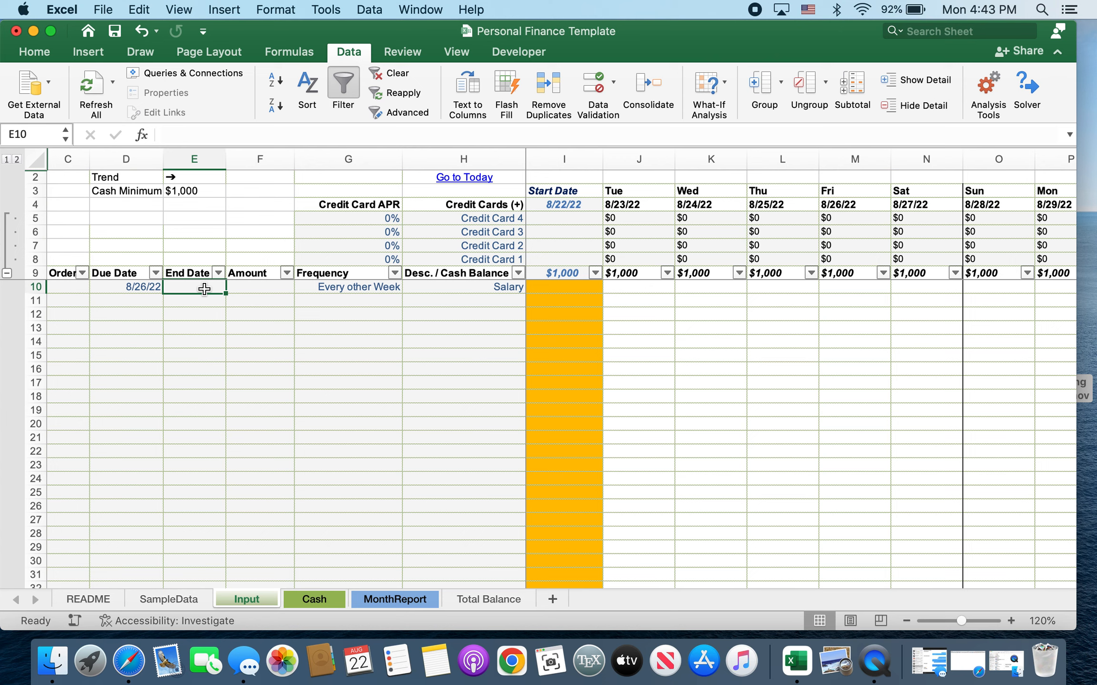
{"action": "left_click", "coordinate": [264, 285]}
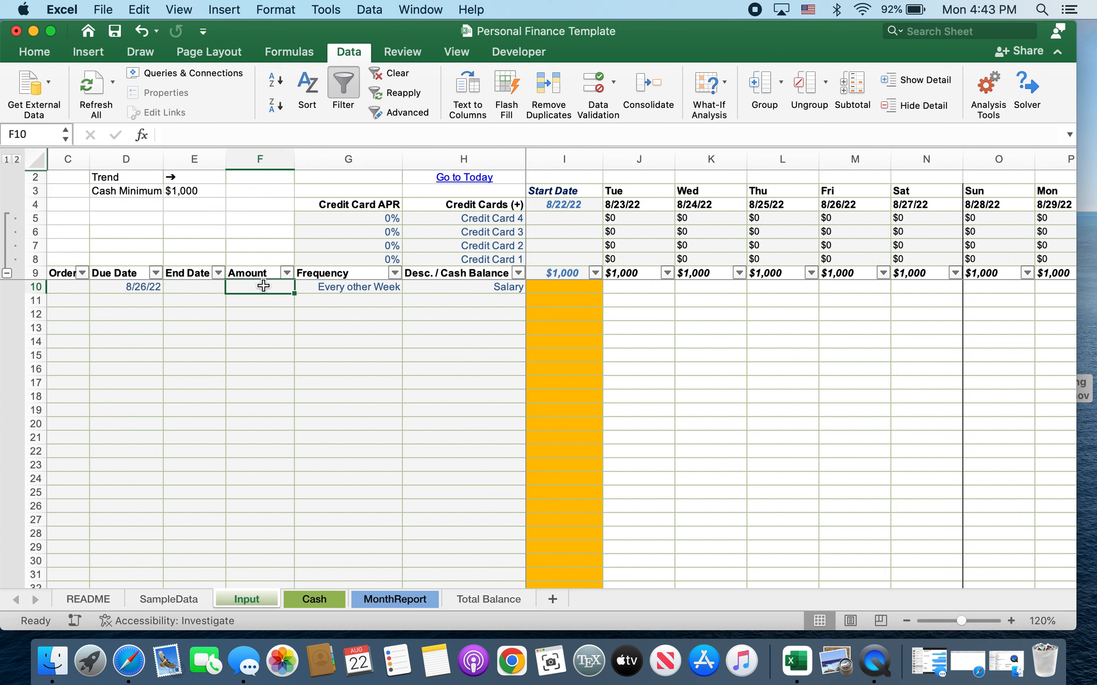
{"action": "type", "text": "2000"}
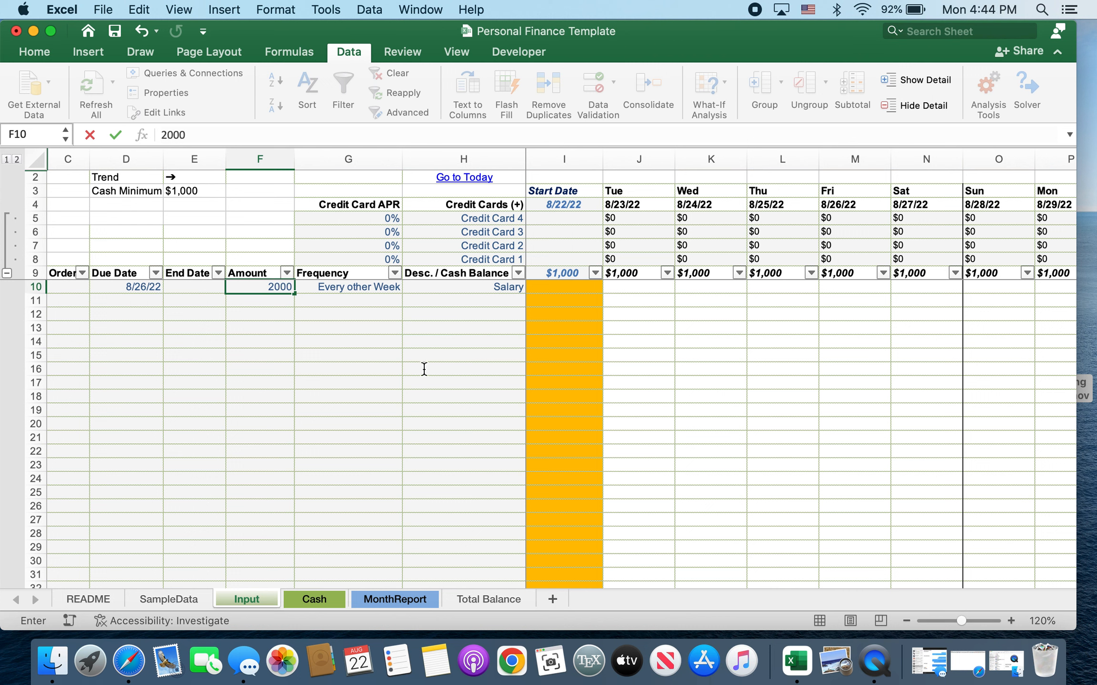
{"action": "key", "text": "Return"}
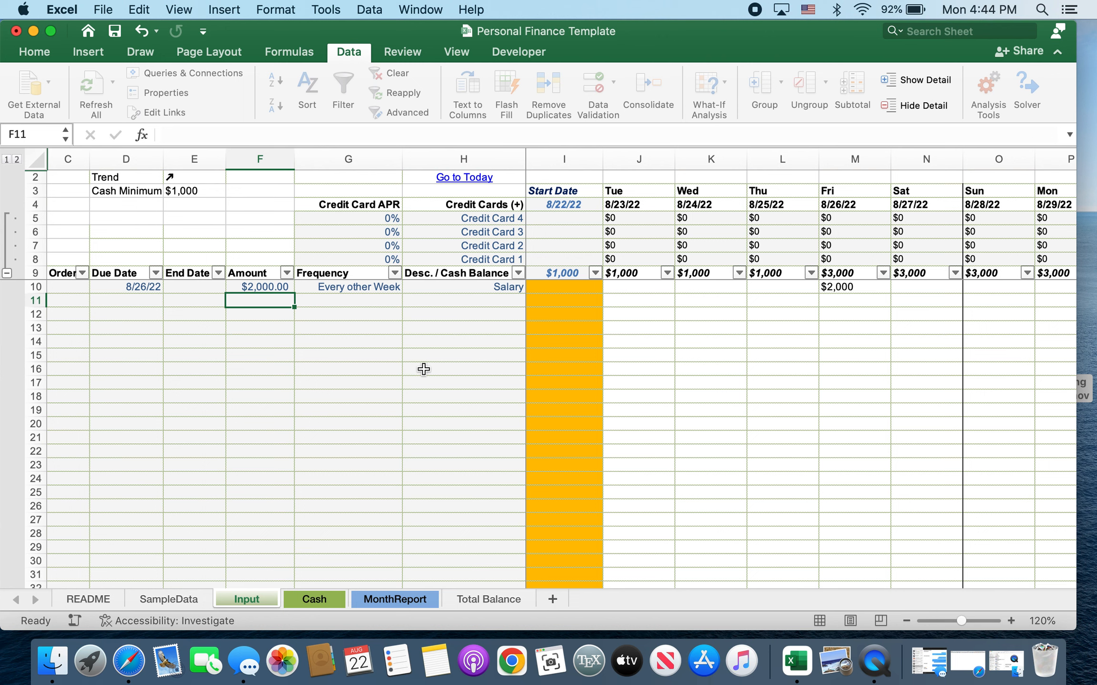
Step: Examine the recurring salary deposits and running cash balance across the daily columns from late August to mid-September 2022
{"action": "scroll", "coordinate": [804, 431], "scroll_direction": "right", "scroll_amount": 3}
{"action": "scroll", "coordinate": [805, 431], "scroll_direction": "right", "scroll_amount": 1}
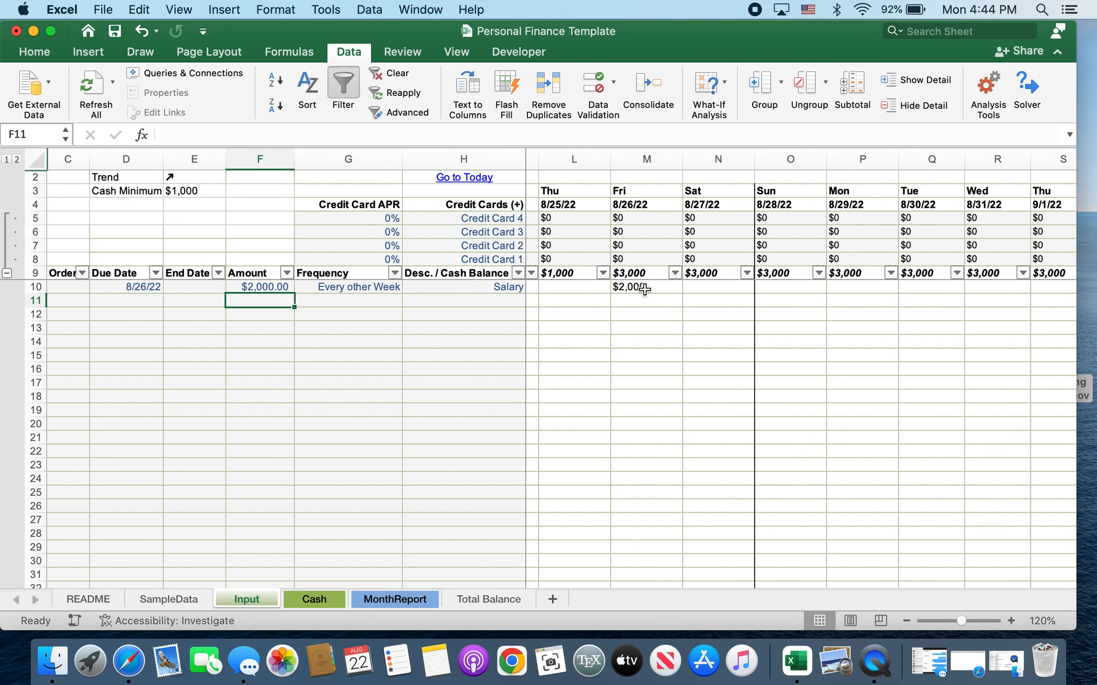
{"action": "scroll", "coordinate": [645, 289], "scroll_direction": "right", "scroll_amount": 3}
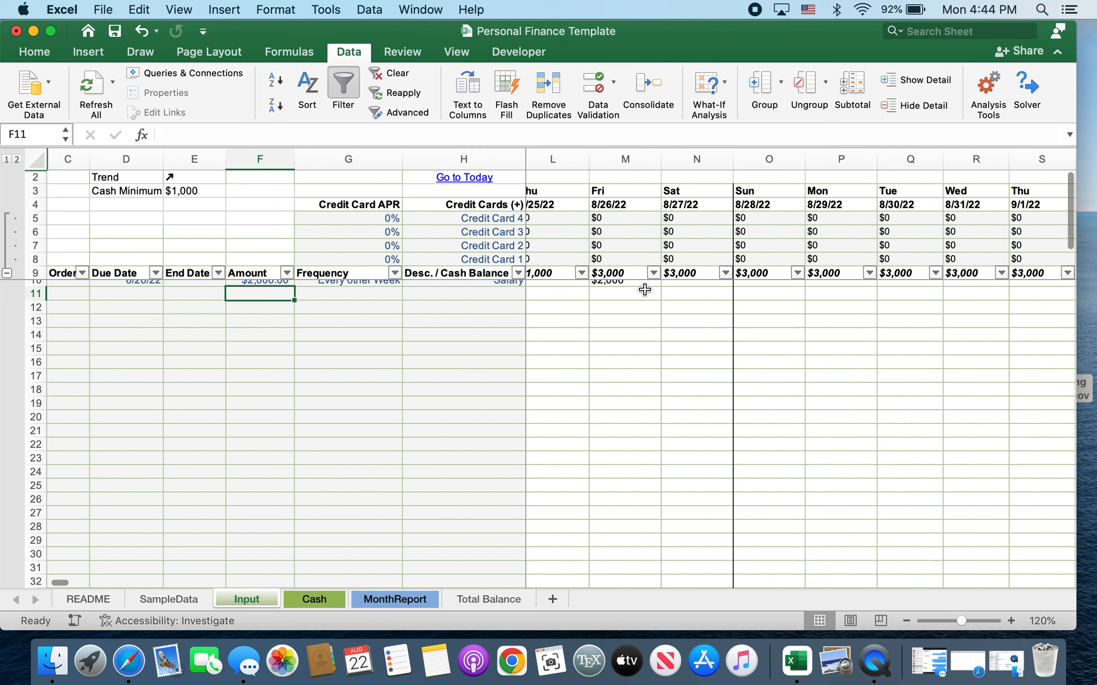
{"action": "scroll", "coordinate": [644, 289], "scroll_direction": "right", "scroll_amount": 5}
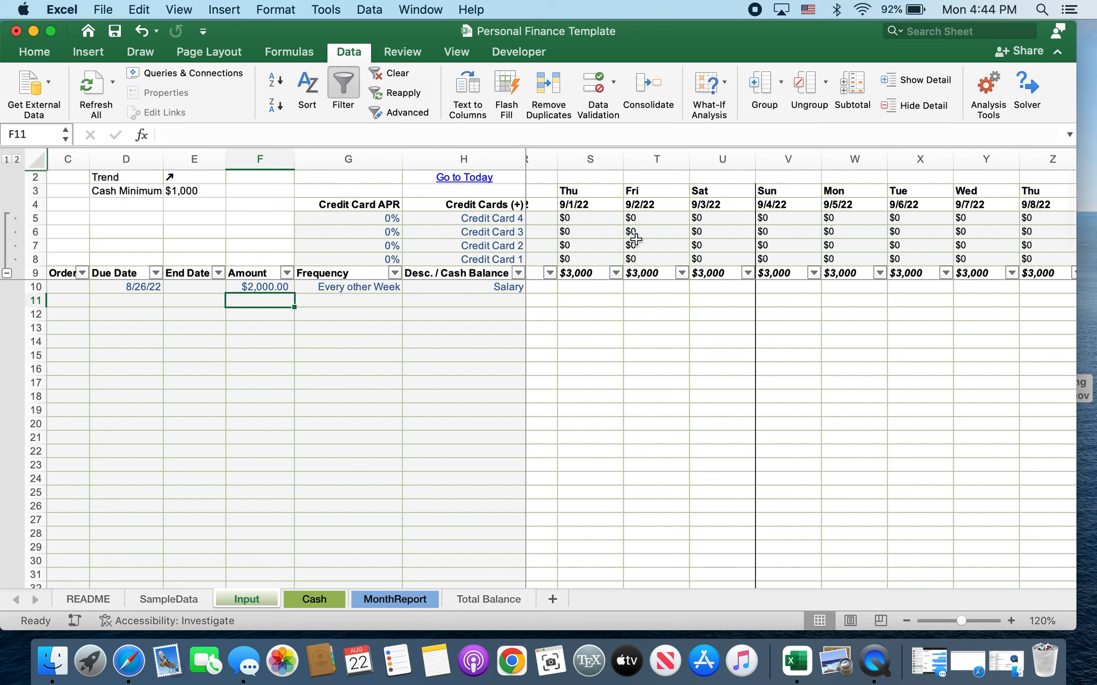
{"action": "scroll", "coordinate": [642, 287], "scroll_direction": "right", "scroll_amount": 6}
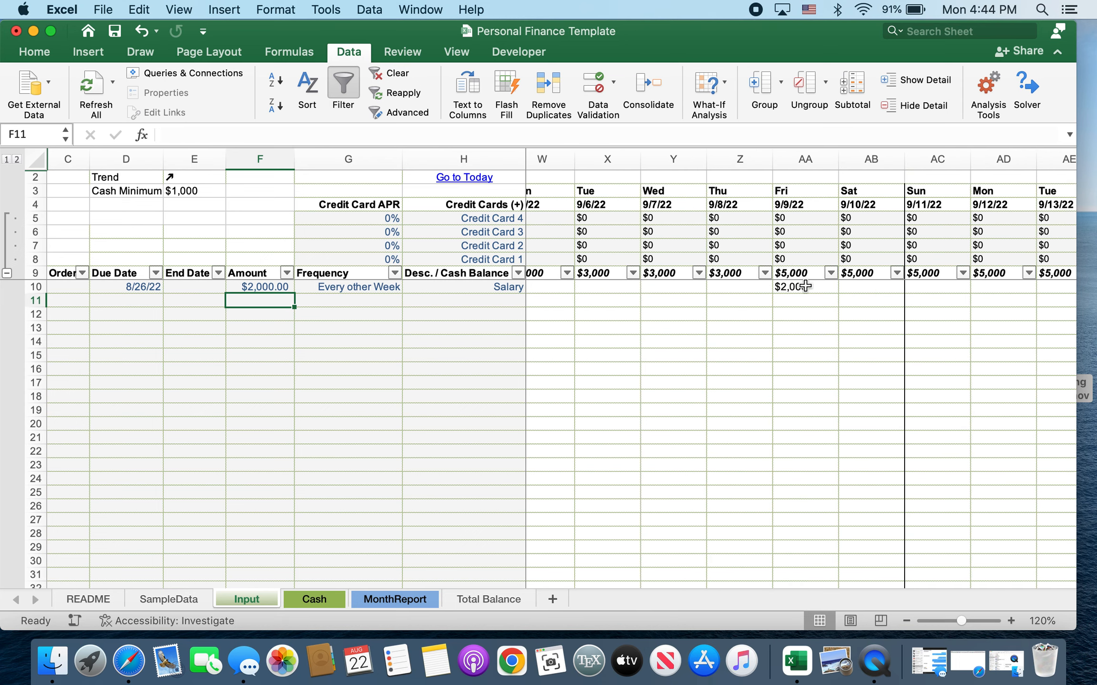
{"action": "scroll", "coordinate": [814, 292], "scroll_direction": "left", "scroll_amount": 12}
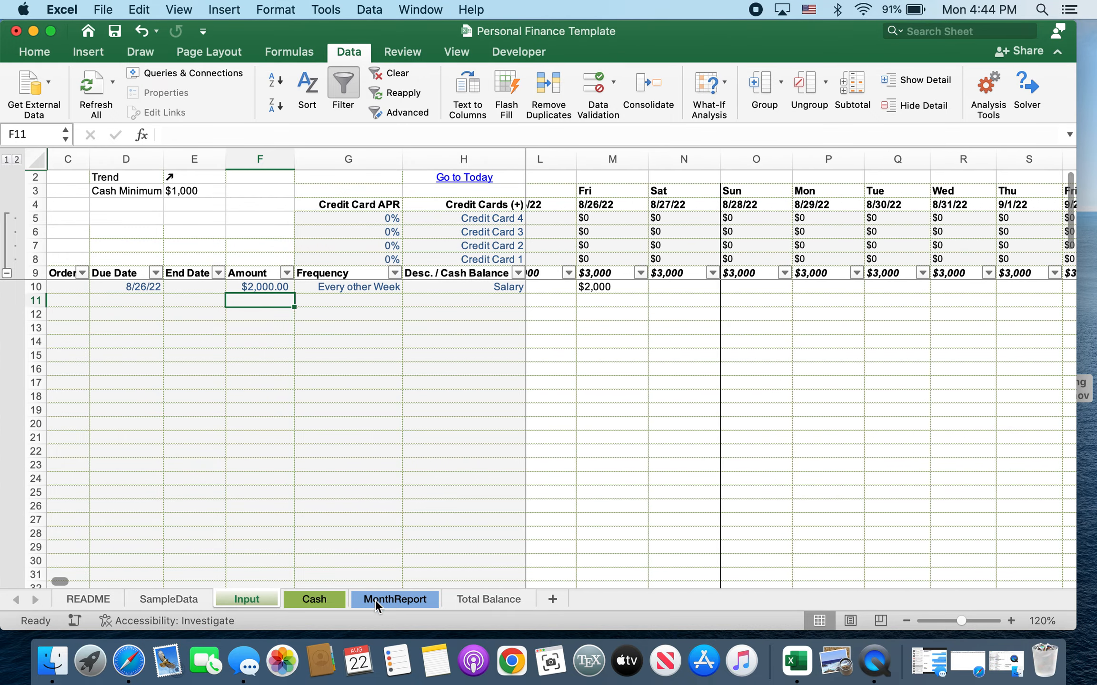
Step: Examine the monthly salary amounts in the MonthReport sheet and the projected balance in the Cash sheet's chart
{"action": "left_click", "coordinate": [403, 600]}
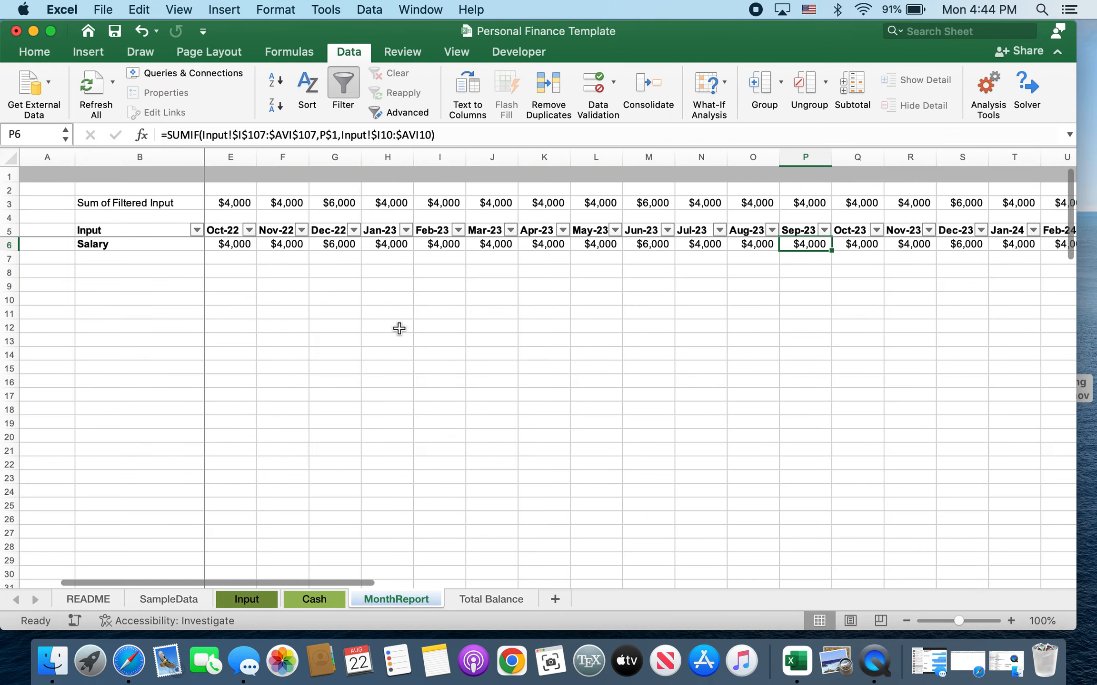
{"action": "left_click", "coordinate": [347, 244]}
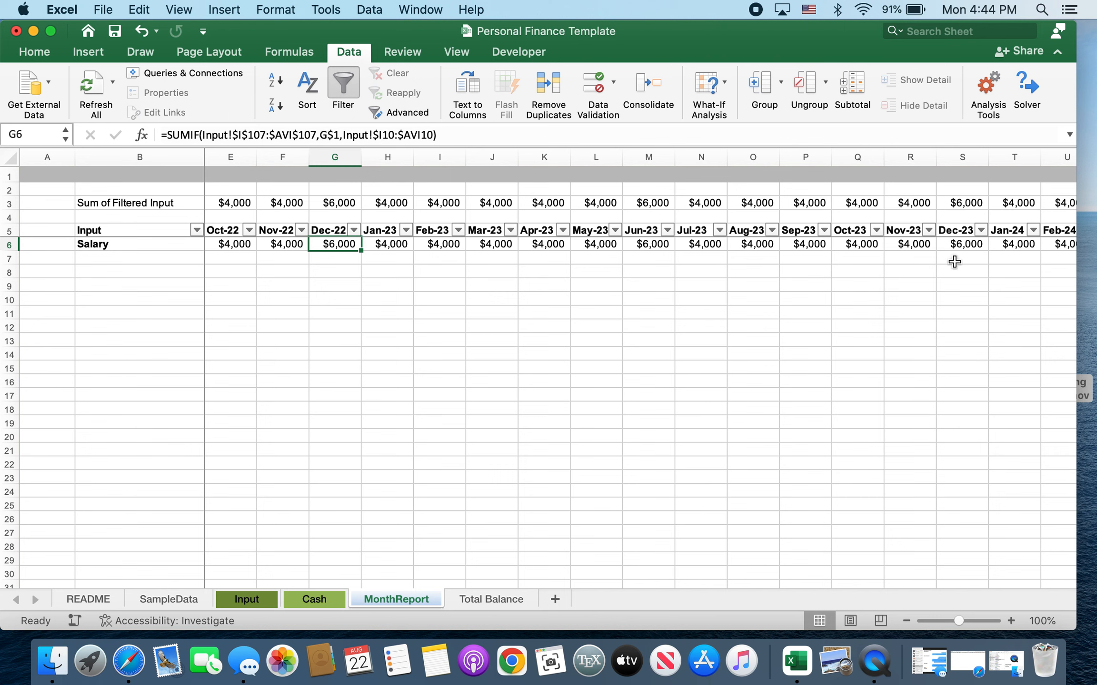
{"action": "left_click", "coordinate": [324, 601]}
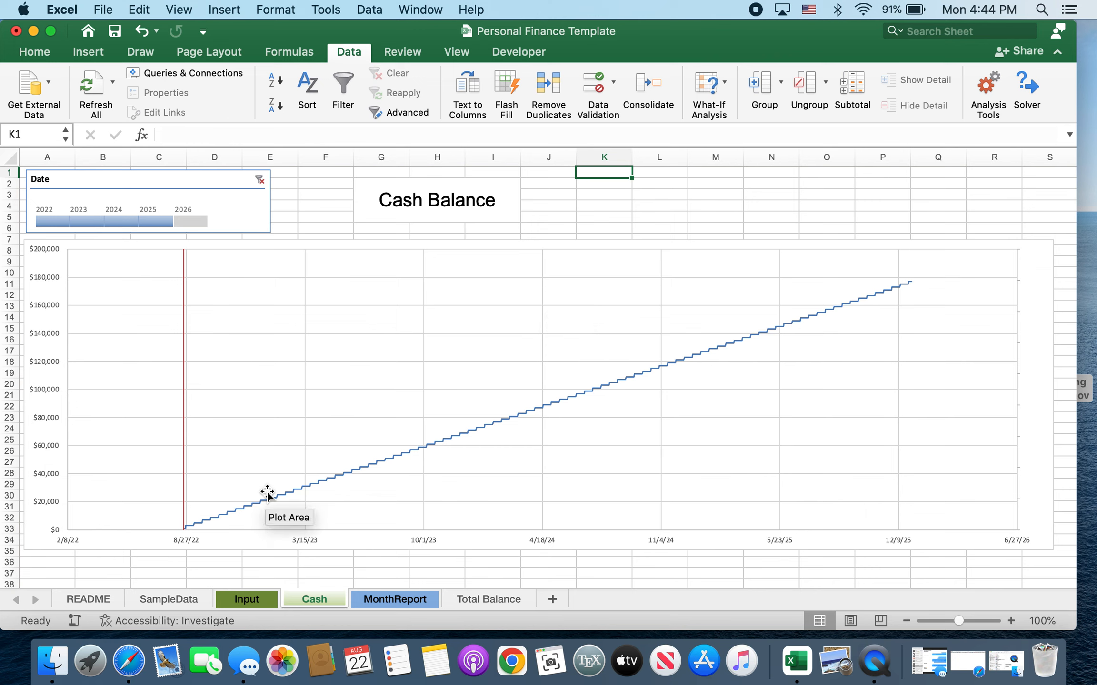
{"action": "mouse_move", "coordinate": [234, 515]}
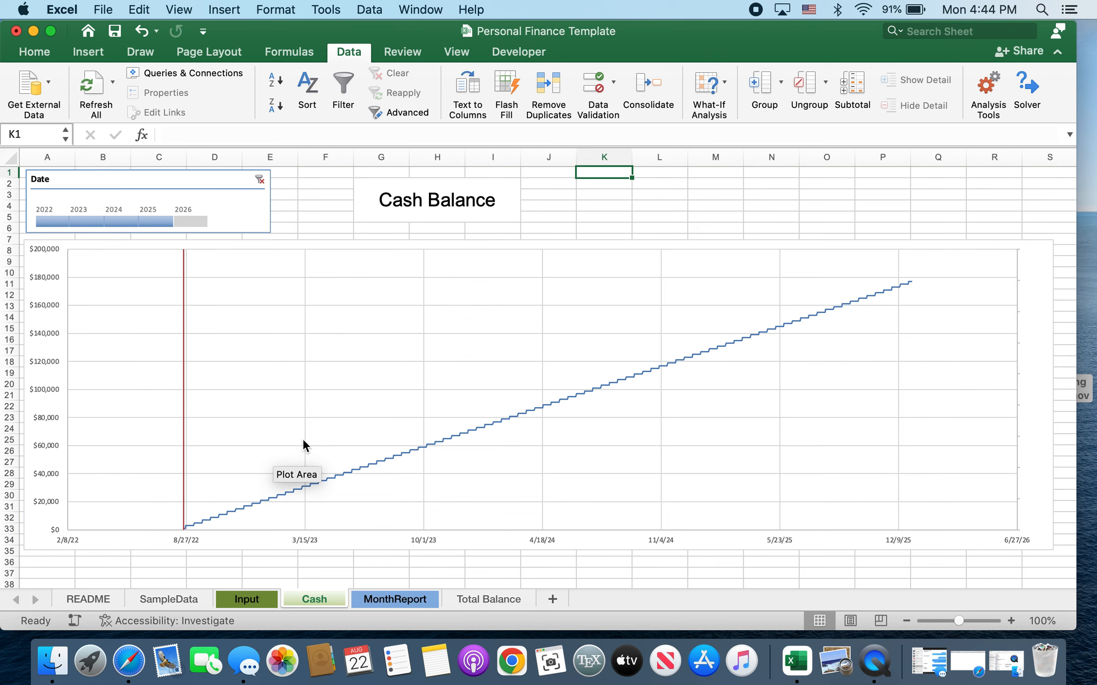
Step: Enter a due date of 9/1/2022 and an amount of -2500 in the second entry row of the Input sheet
{"action": "left_click", "coordinate": [242, 601]}
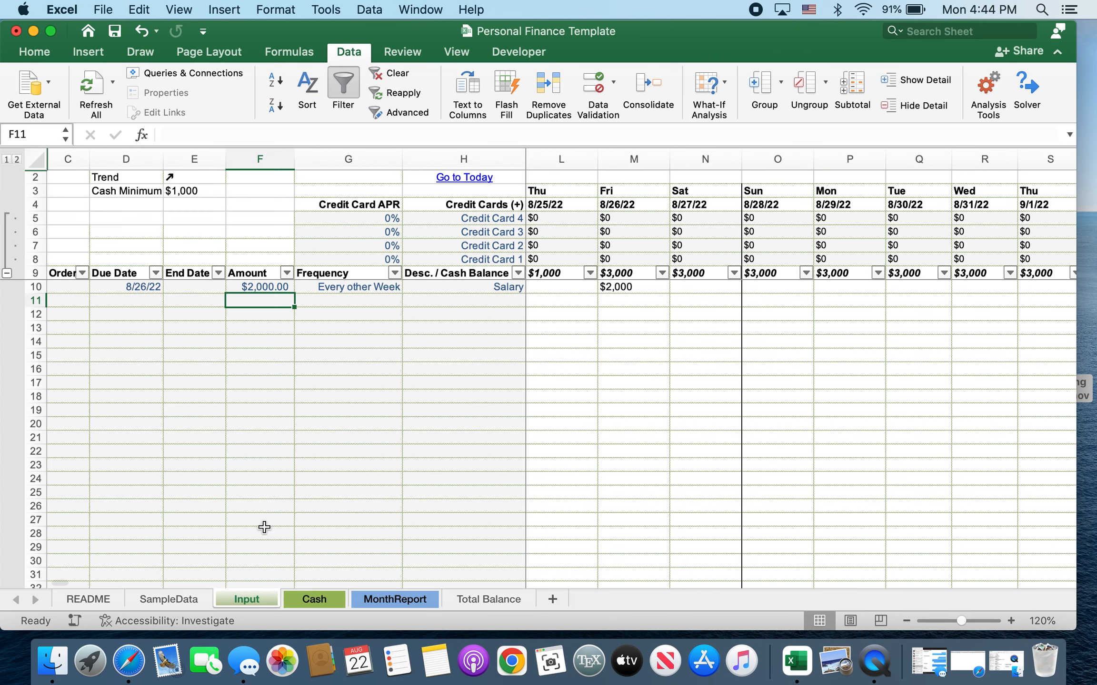
{"action": "left_click", "coordinate": [141, 300]}
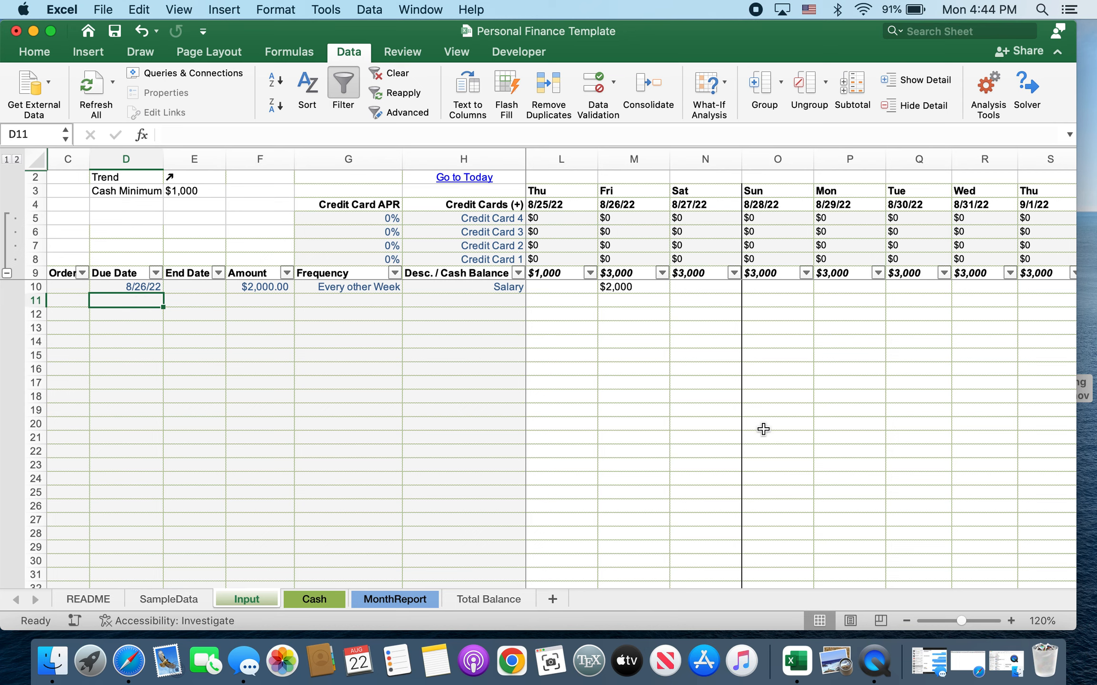
{"action": "scroll", "coordinate": [762, 429], "scroll_direction": "right", "scroll_amount": 3}
{"action": "scroll", "coordinate": [763, 429], "scroll_direction": "right", "scroll_amount": 1}
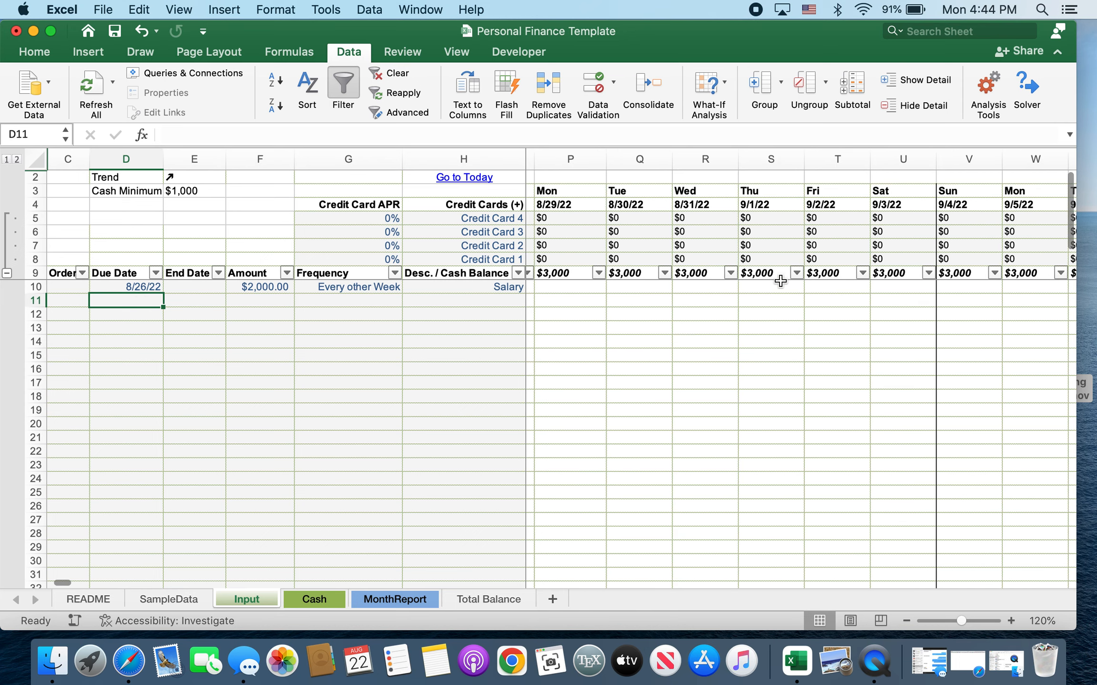
{"action": "type", "text": "9"}
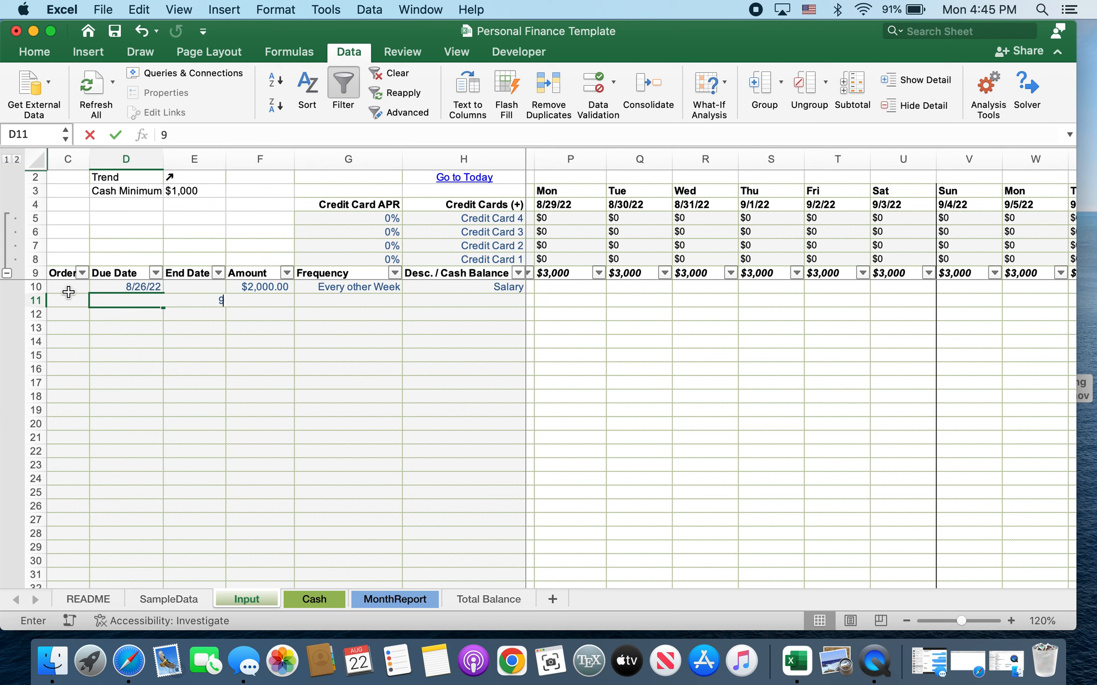
{"action": "type", "text": "/1/2022"}
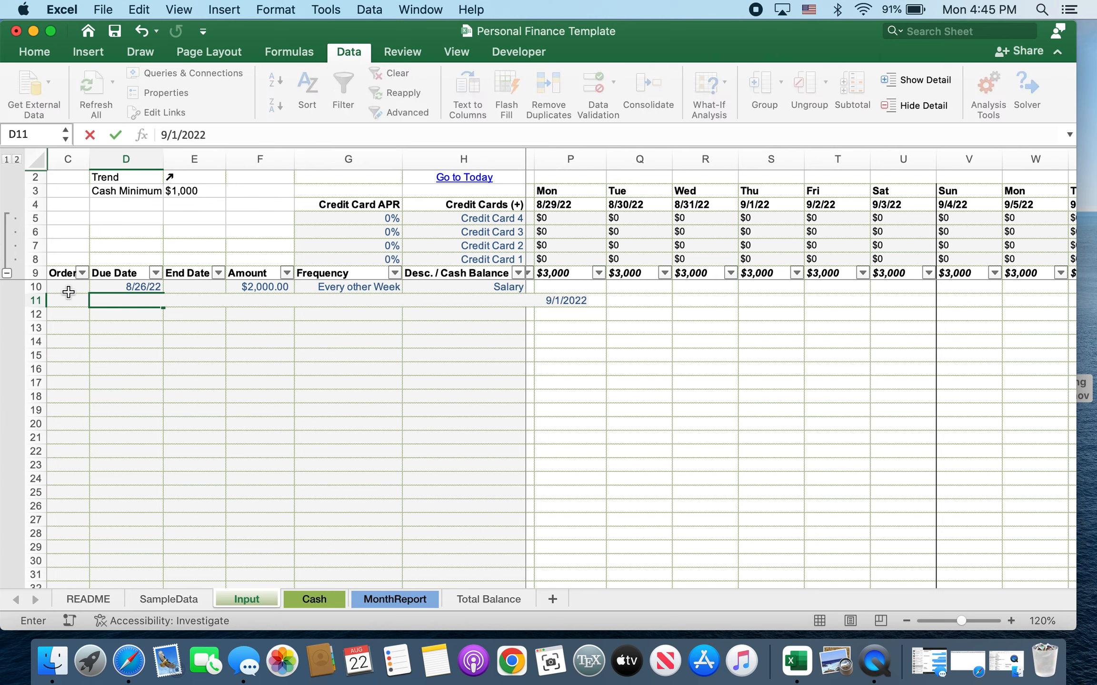
{"action": "key", "text": "Return"}
{"action": "left_click", "coordinate": [279, 301]}
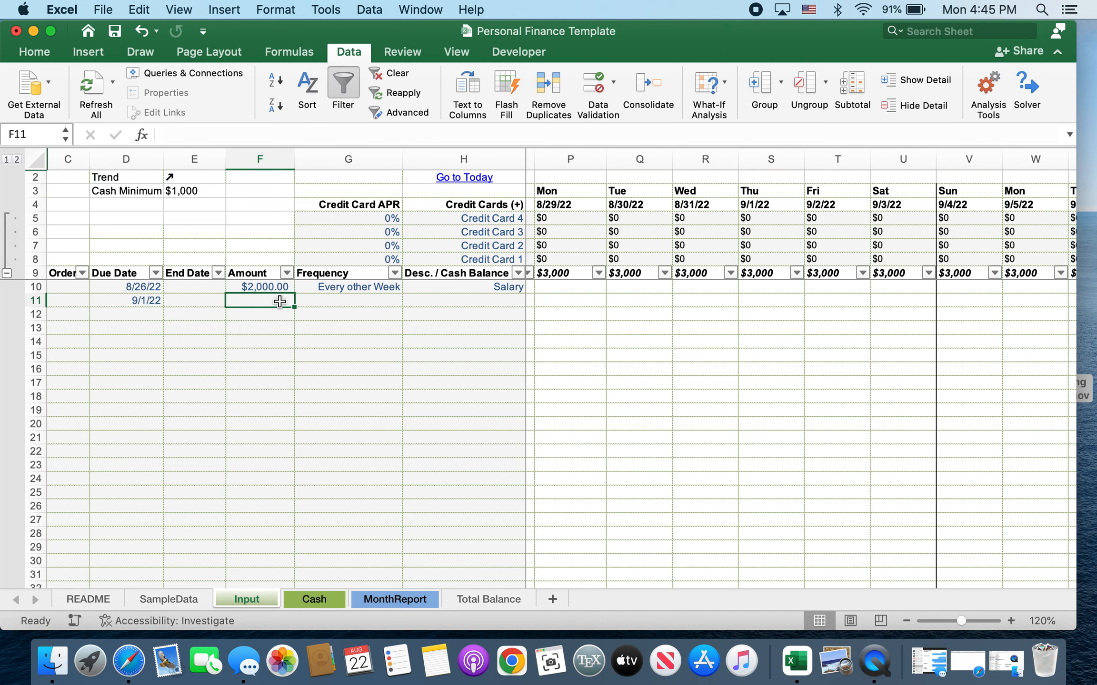
{"action": "type", "text": "-"}
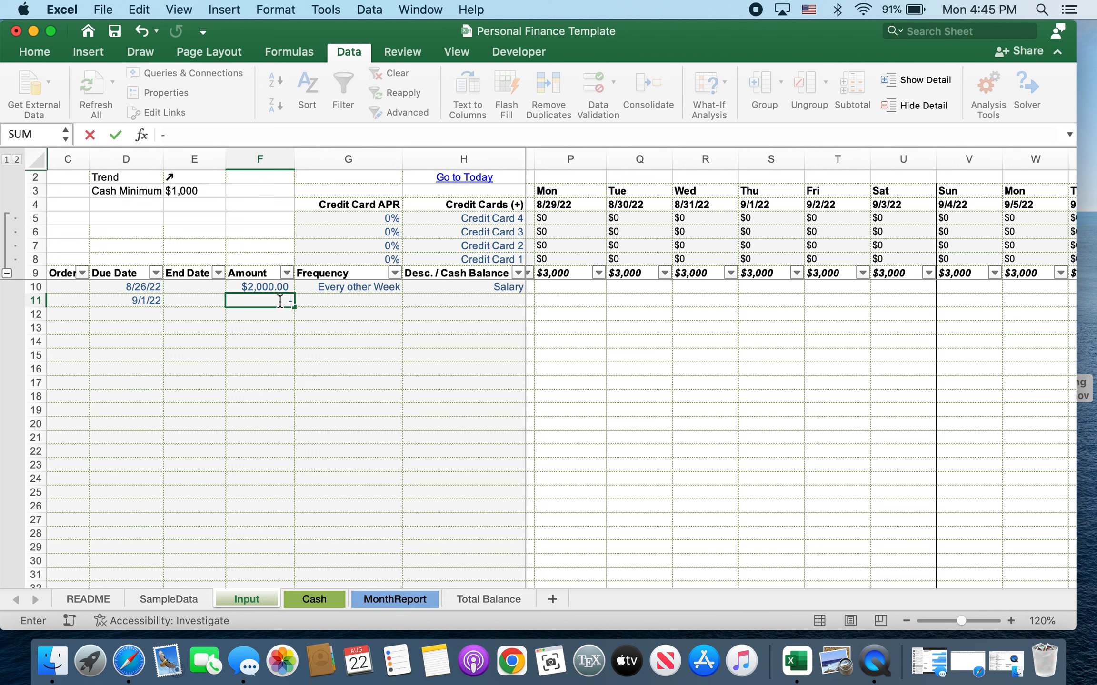
{"action": "type", "text": "2500"}
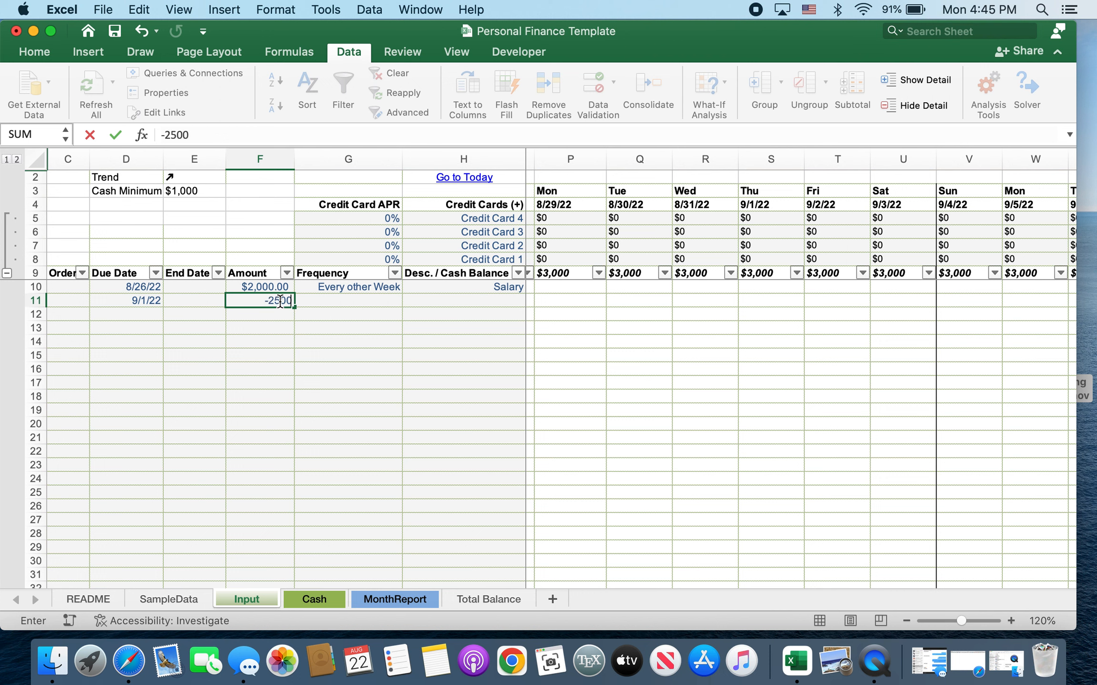
Step: Set the second entry's frequency to Monthly and describe it as Rent
{"action": "left_click", "coordinate": [374, 300]}
{"action": "left_click", "coordinate": [408, 301]}
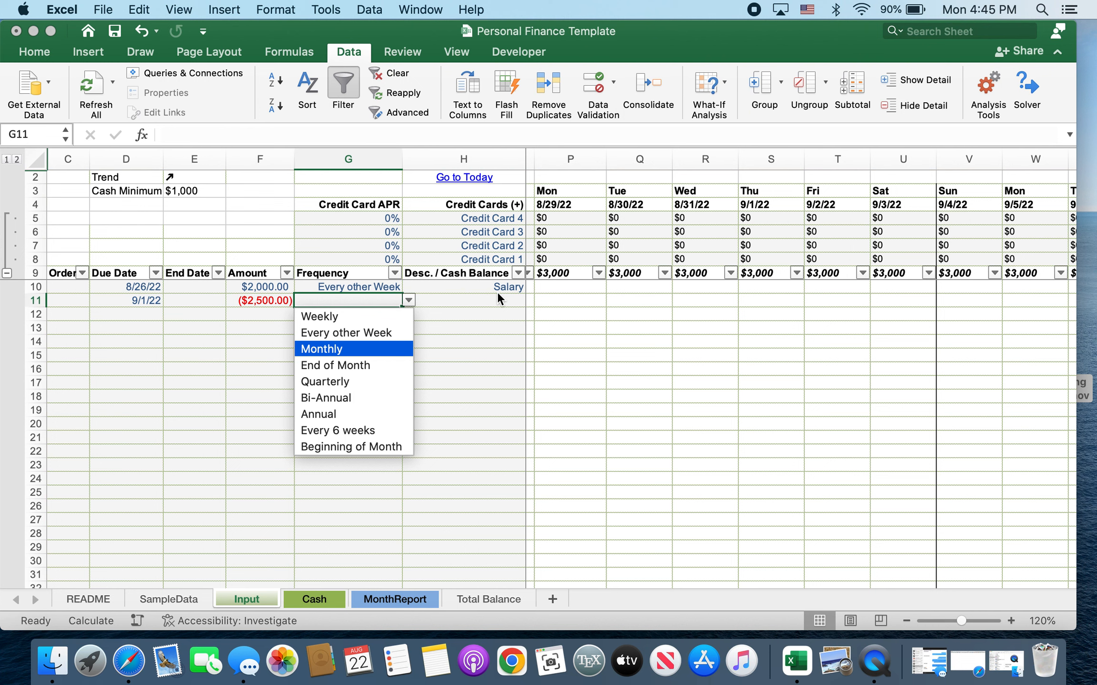
{"action": "left_click", "coordinate": [352, 349]}
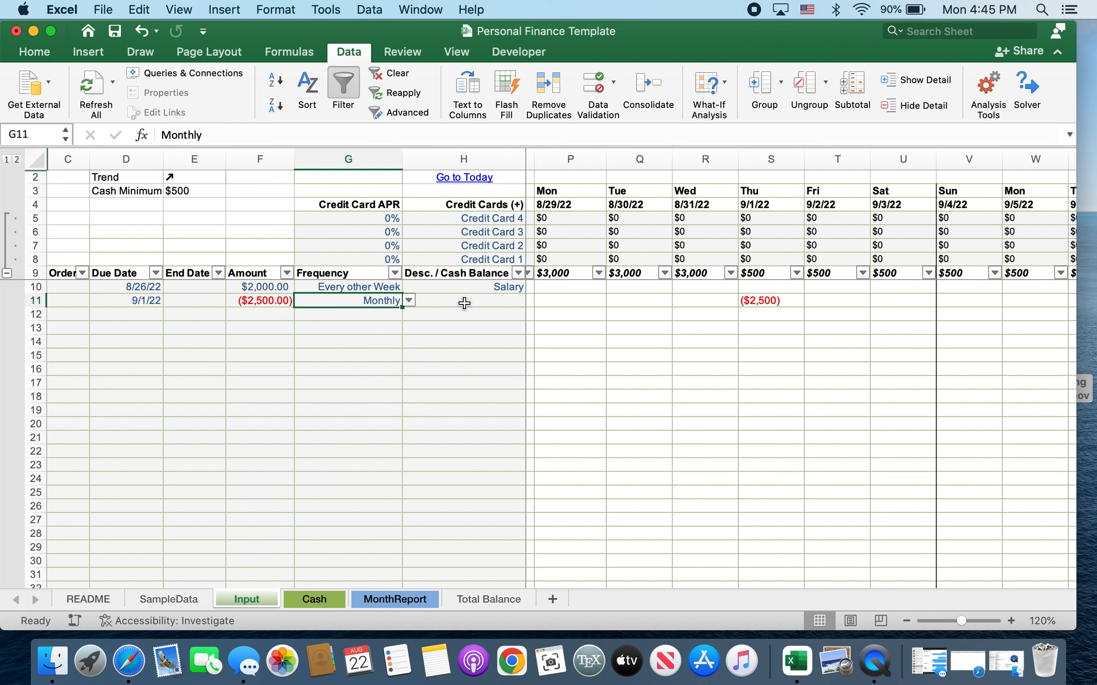
{"action": "left_click", "coordinate": [479, 301]}
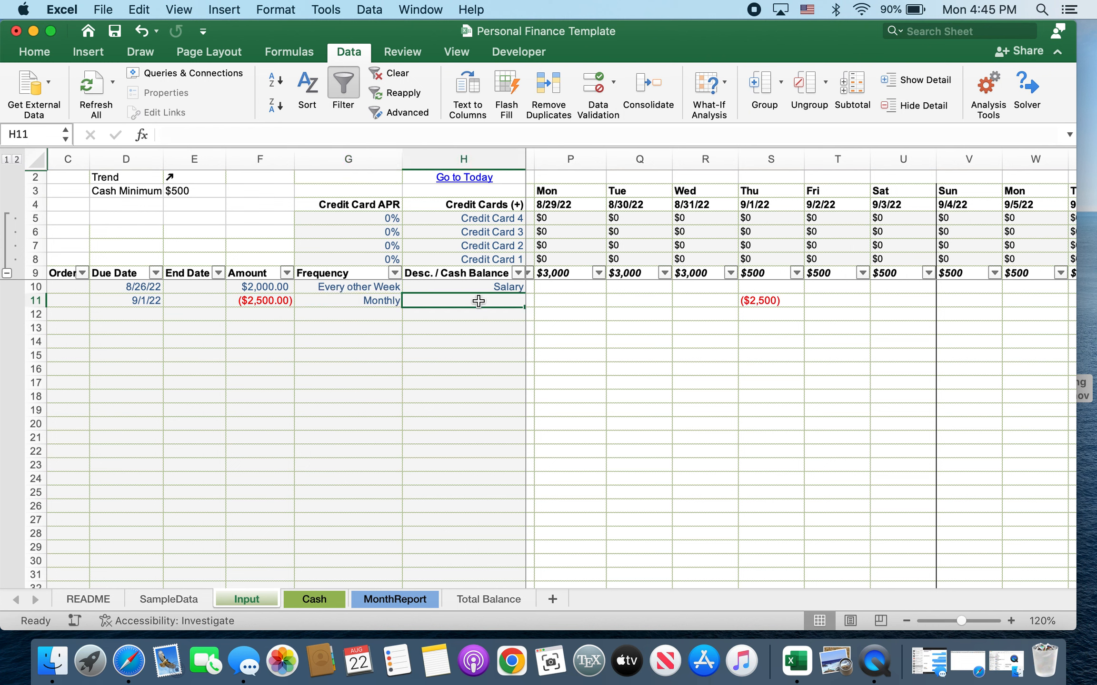
{"action": "type", "text": "Rent"}
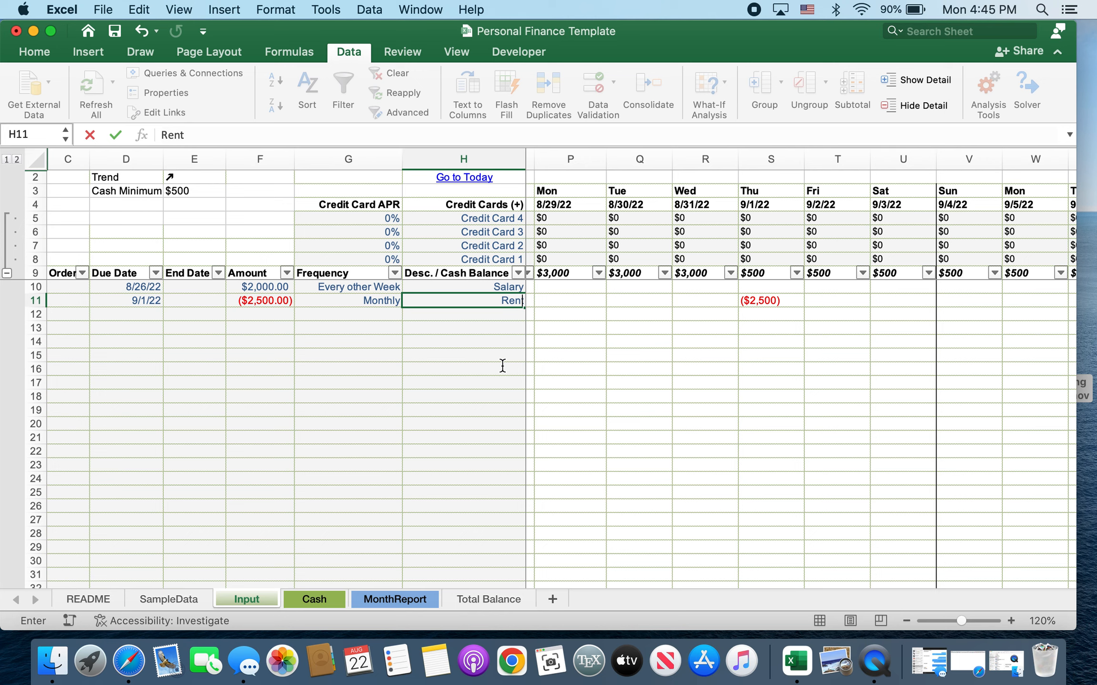
{"action": "key", "text": "Return"}
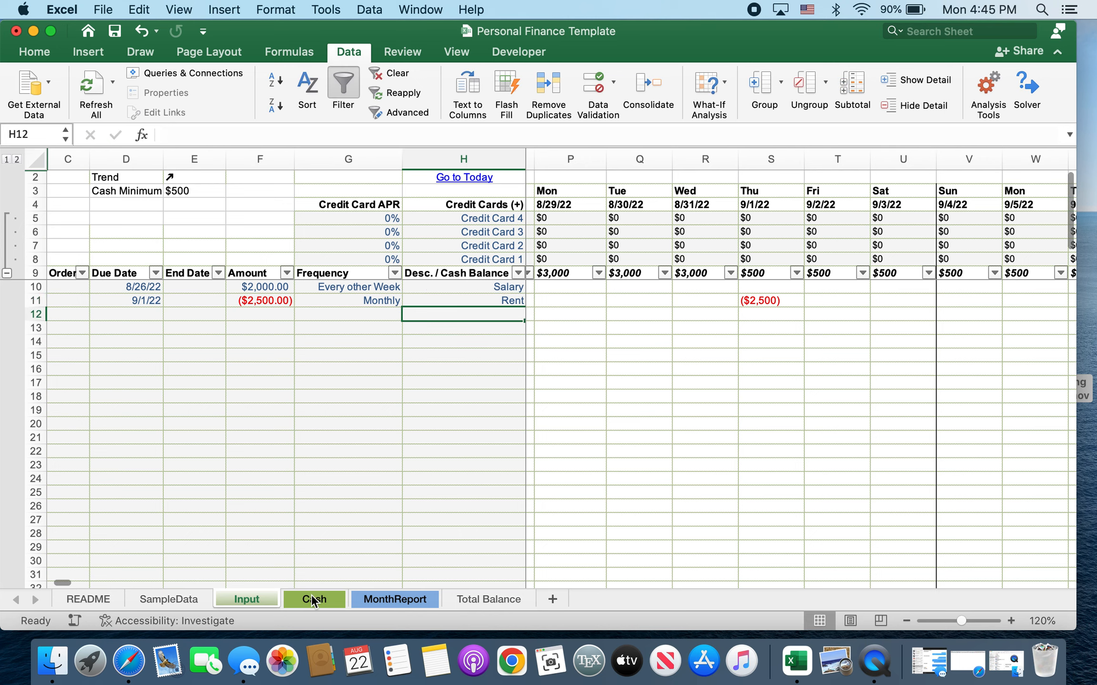
Step: Examine how the rent affects the projected balance in the Cash sheet's chart, and return to the Input sheet
{"action": "left_click", "coordinate": [312, 599]}
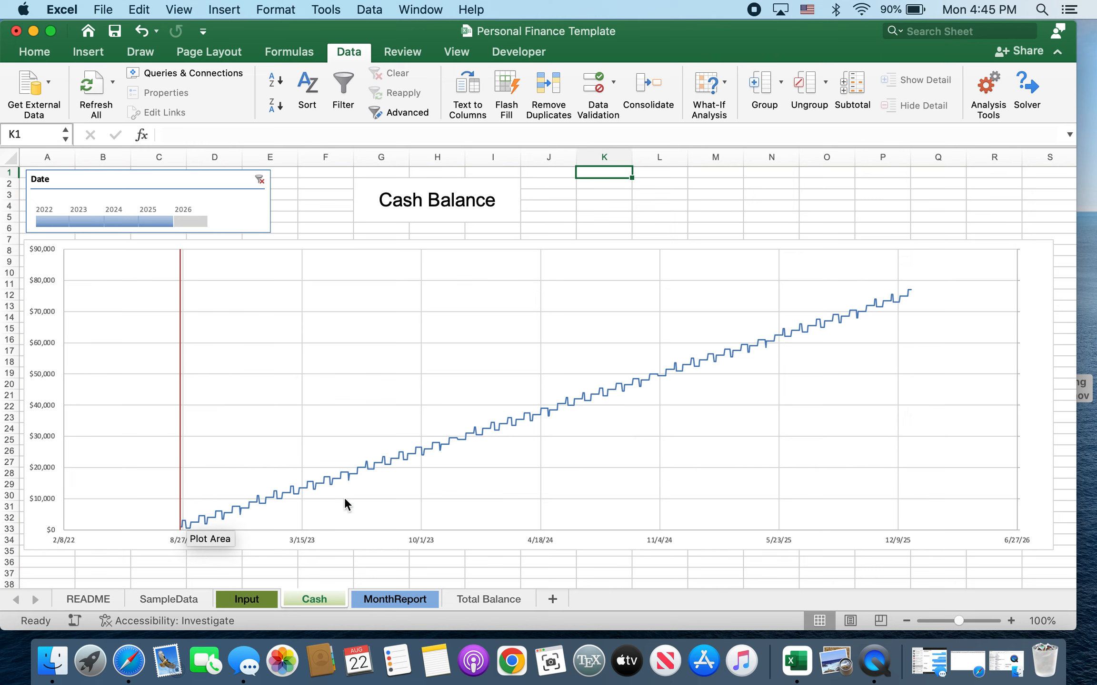
{"action": "mouse_move", "coordinate": [889, 300]}
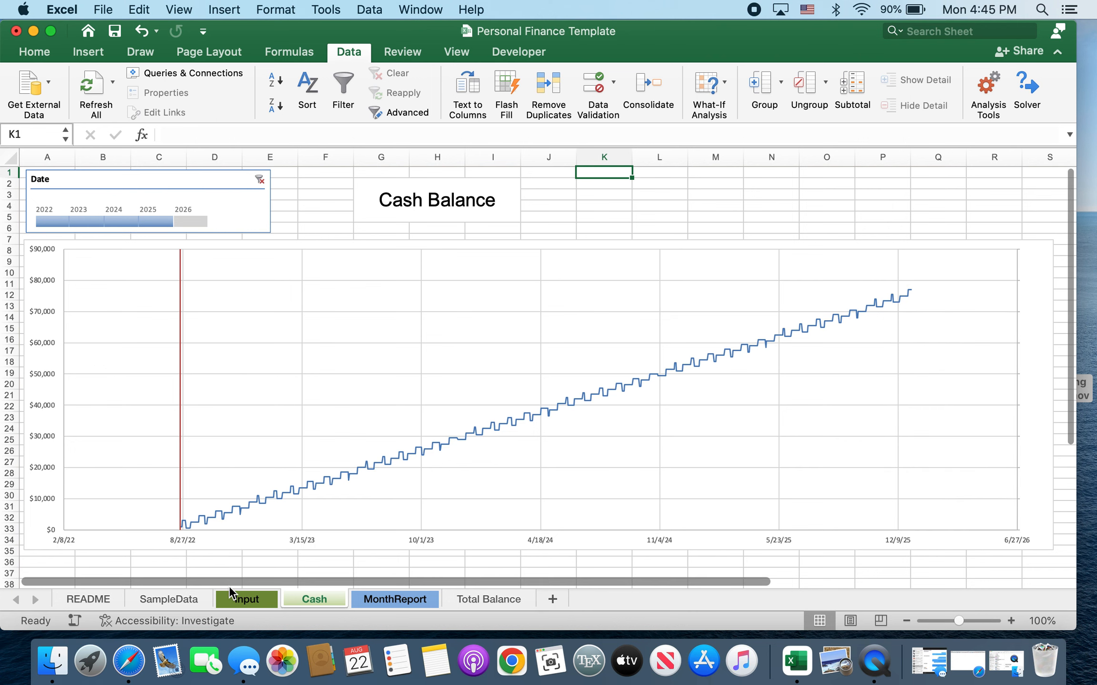
{"action": "left_click", "coordinate": [241, 599]}
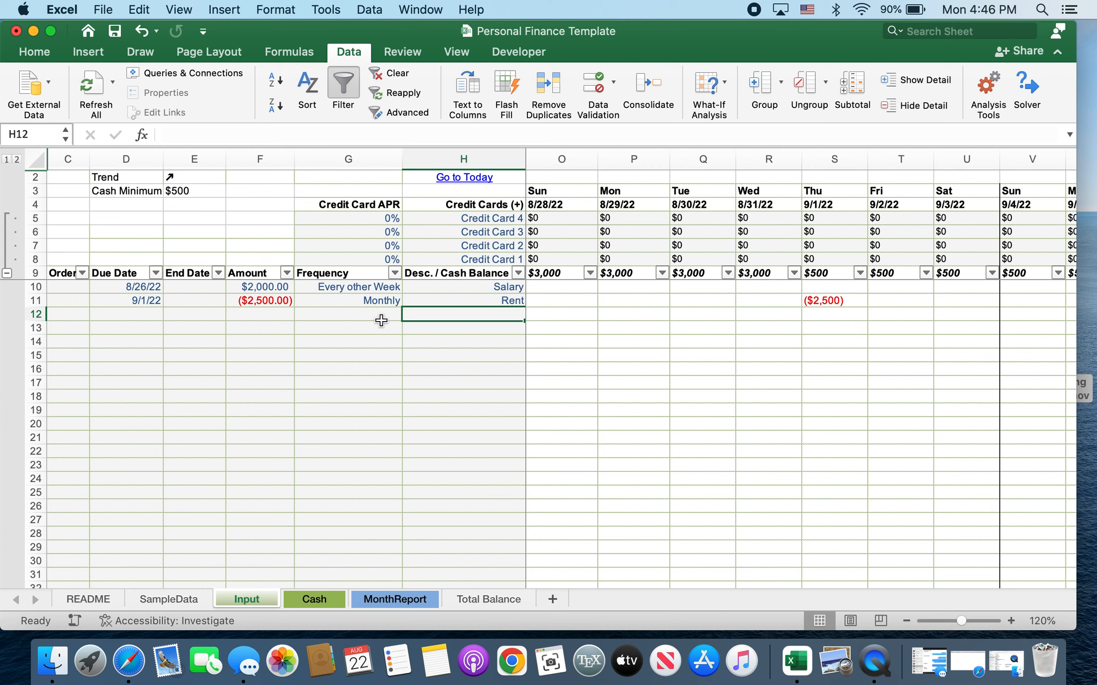
Step: Add a Credit Card Bill item with a due date of 9/20/2022 in the third entry row
{"action": "left_click", "coordinate": [139, 317]}
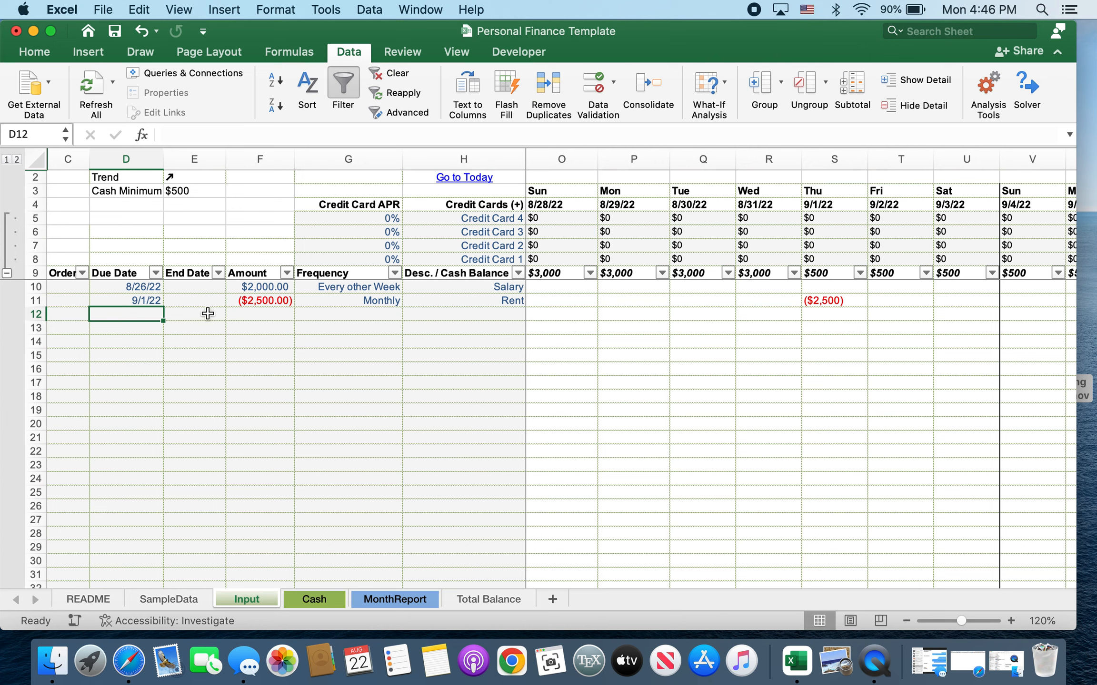
{"action": "type", "text": "9/2"}
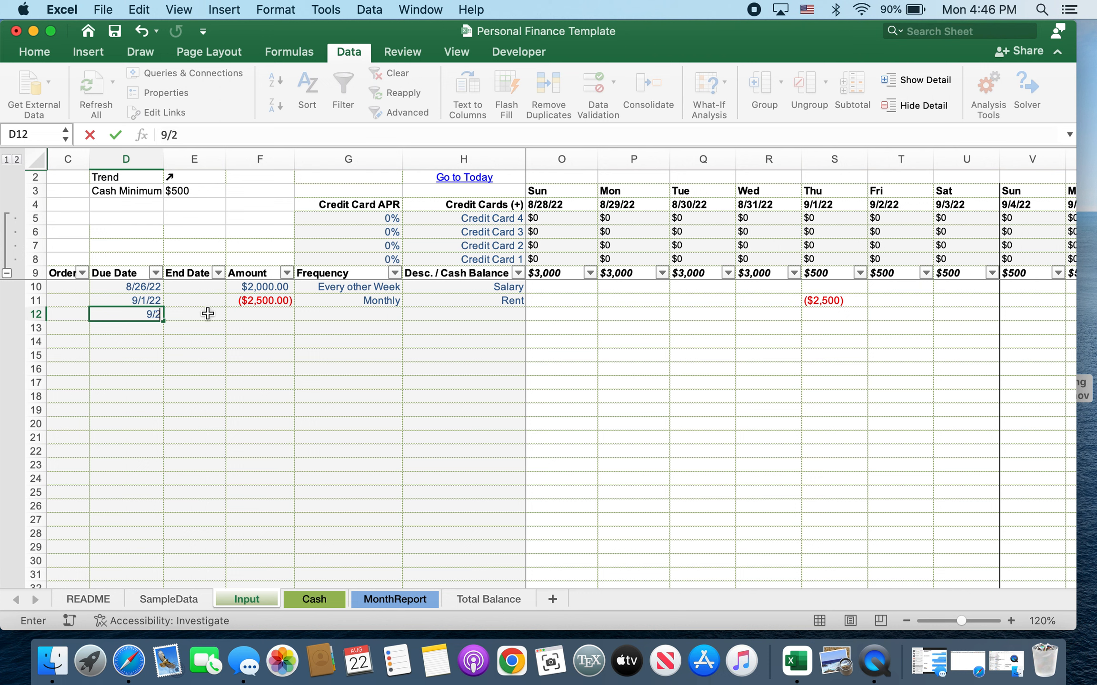
{"action": "type", "text": "0/2022"}
{"action": "left_click", "coordinate": [431, 315]}
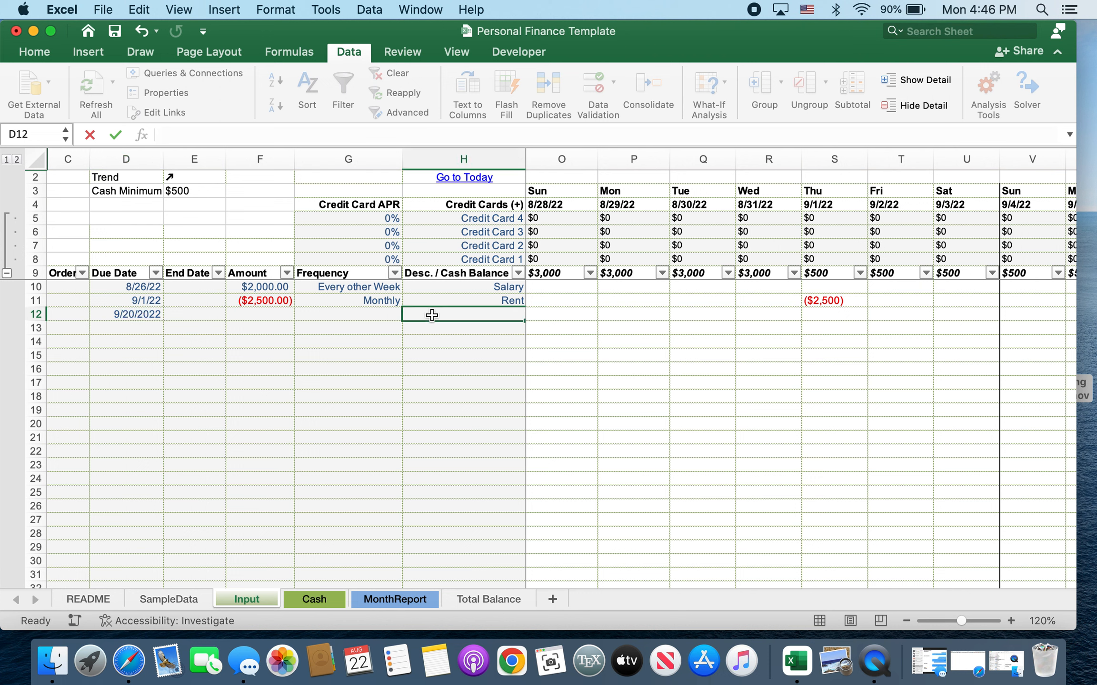
{"action": "type", "text": "Credit Card Bill"}
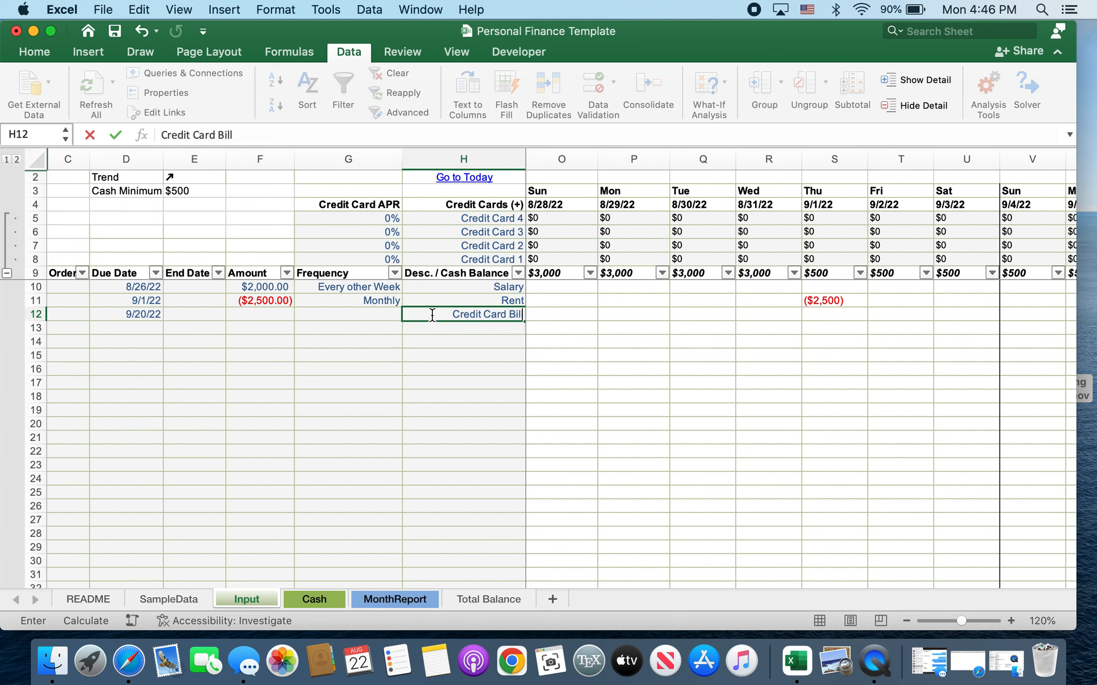
Step: Set the Credit Card Bill's frequency to Monthly and its amount to -2000
{"action": "left_click", "coordinate": [372, 317]}
{"action": "left_click", "coordinate": [407, 315]}
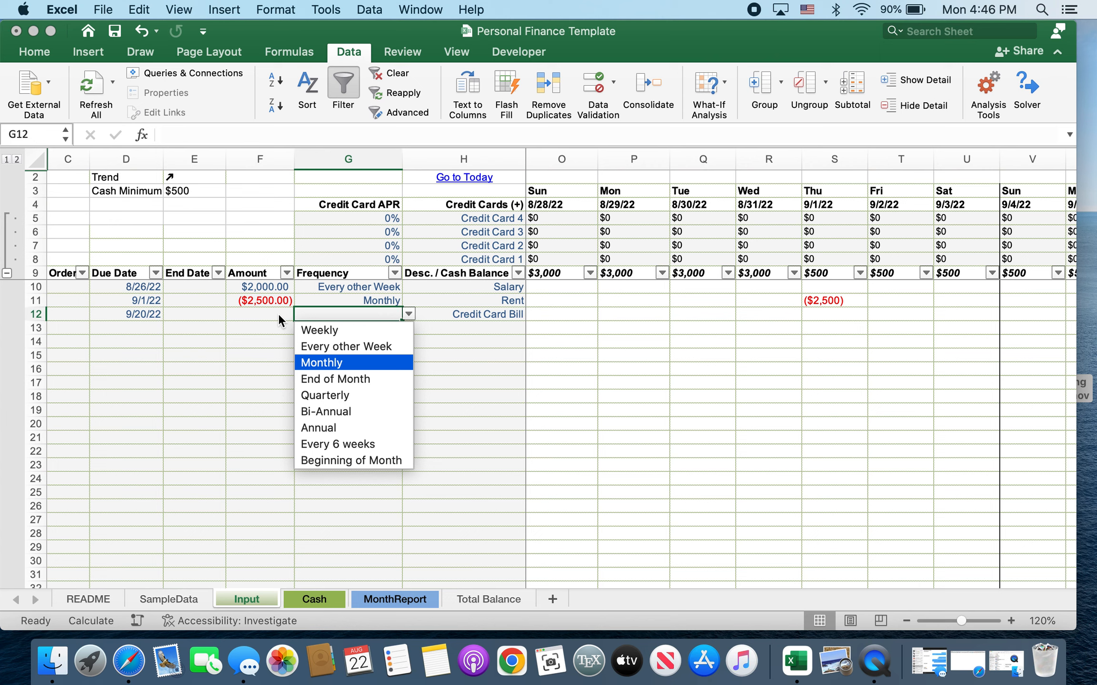
{"action": "key", "text": "Return"}
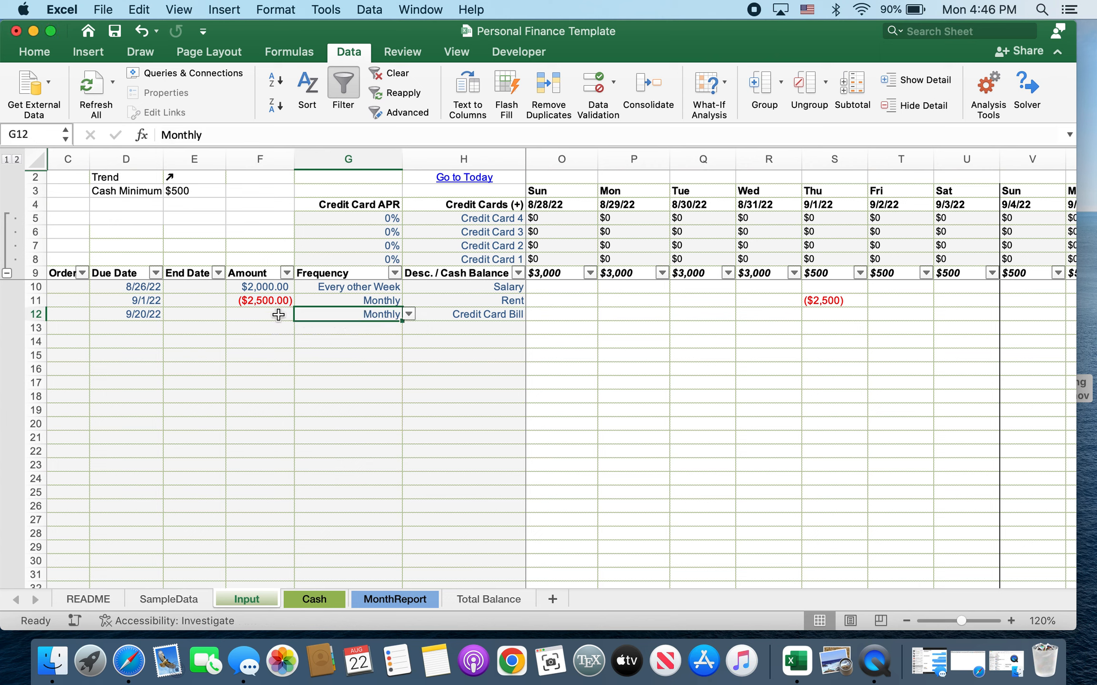
{"action": "left_click", "coordinate": [279, 314]}
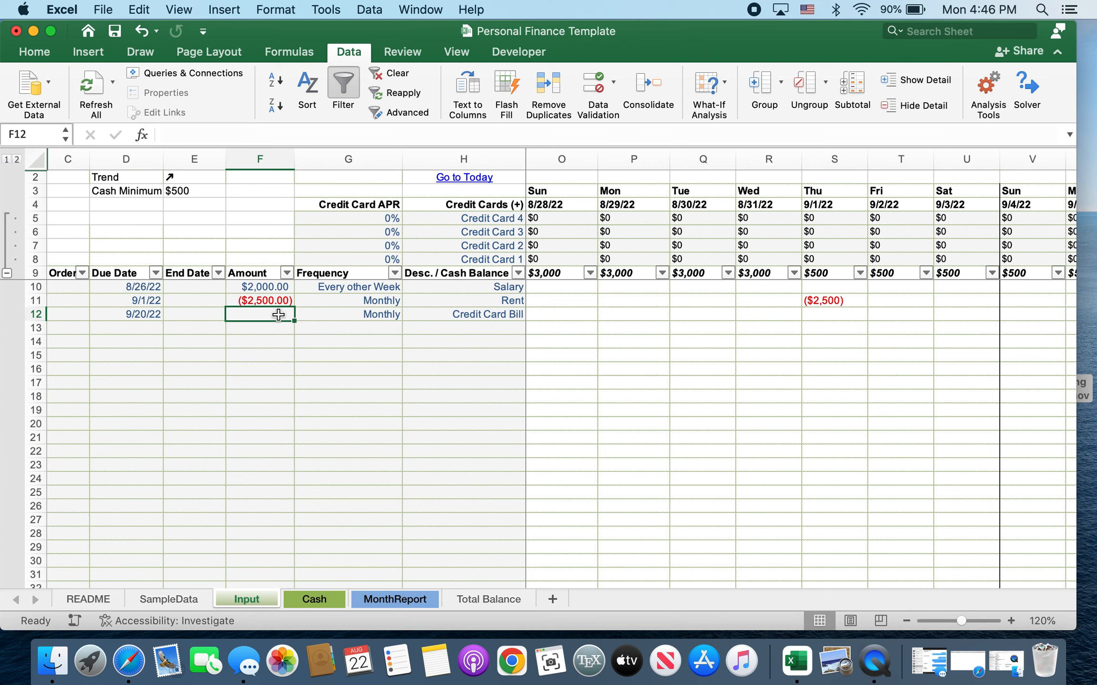
{"action": "type", "text": "-2000"}
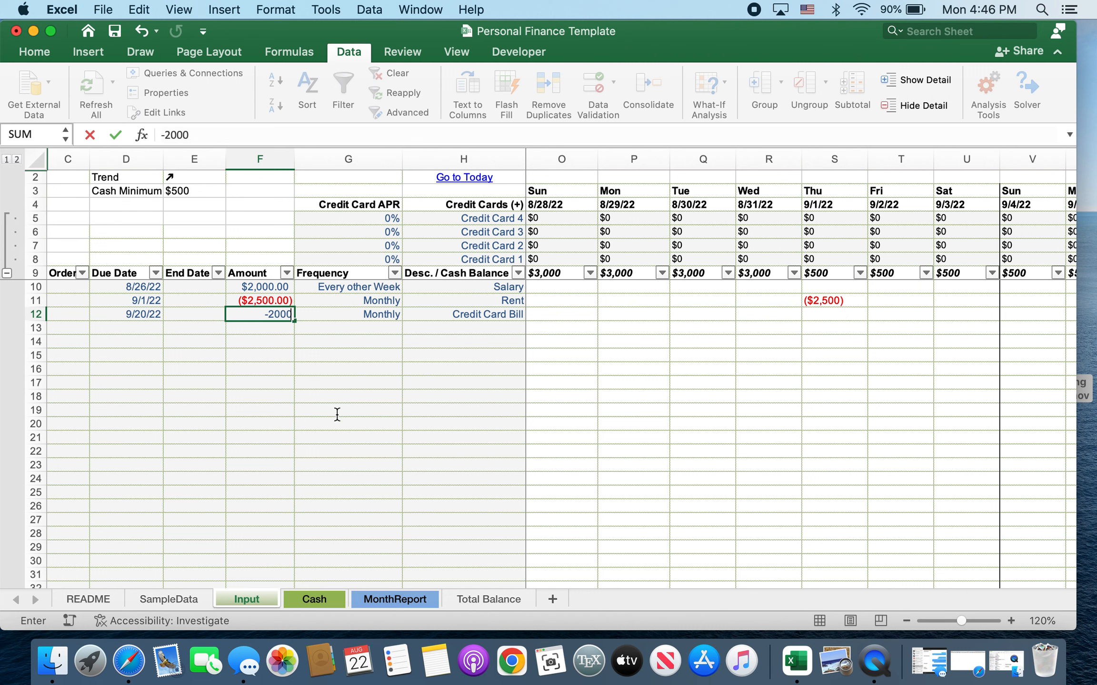
{"action": "key", "text": "Return"}
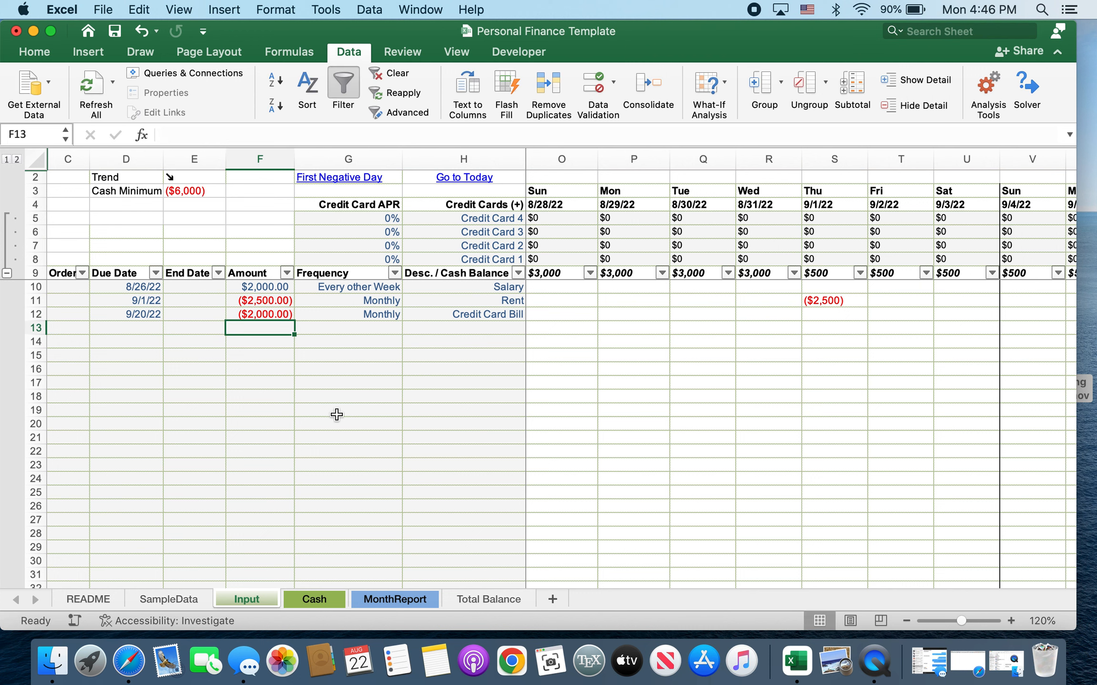
Step: Examine the Cash sheet's balance trend with the credit card bill included, and return to the Input sheet
{"action": "left_click", "coordinate": [309, 598]}
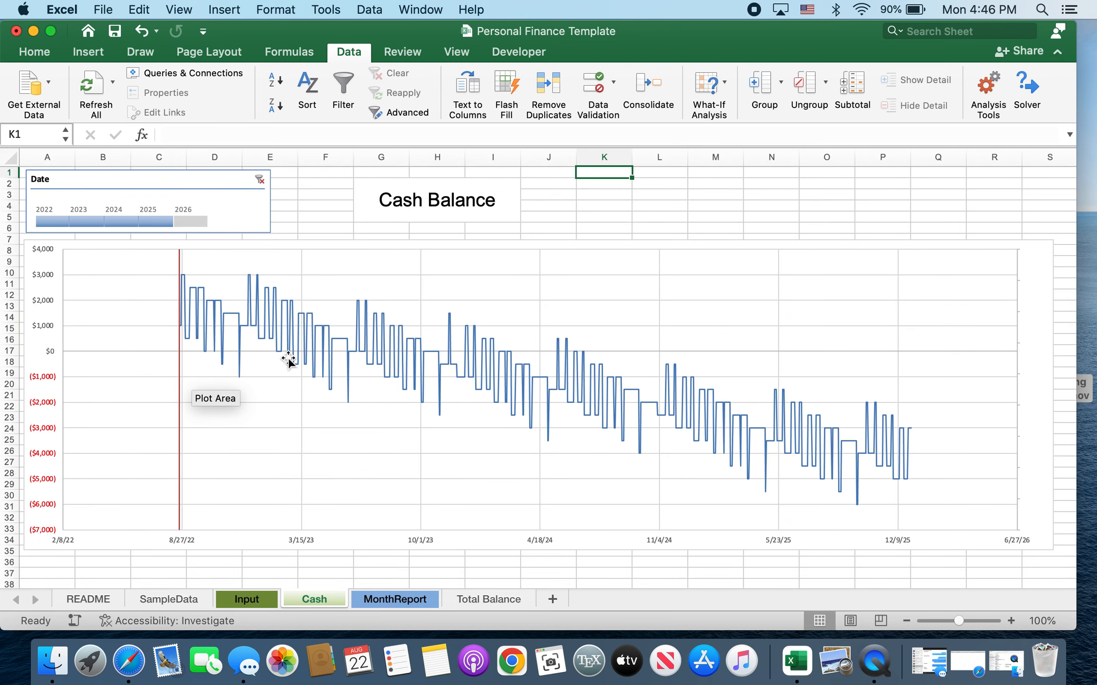
{"action": "mouse_move", "coordinate": [207, 351]}
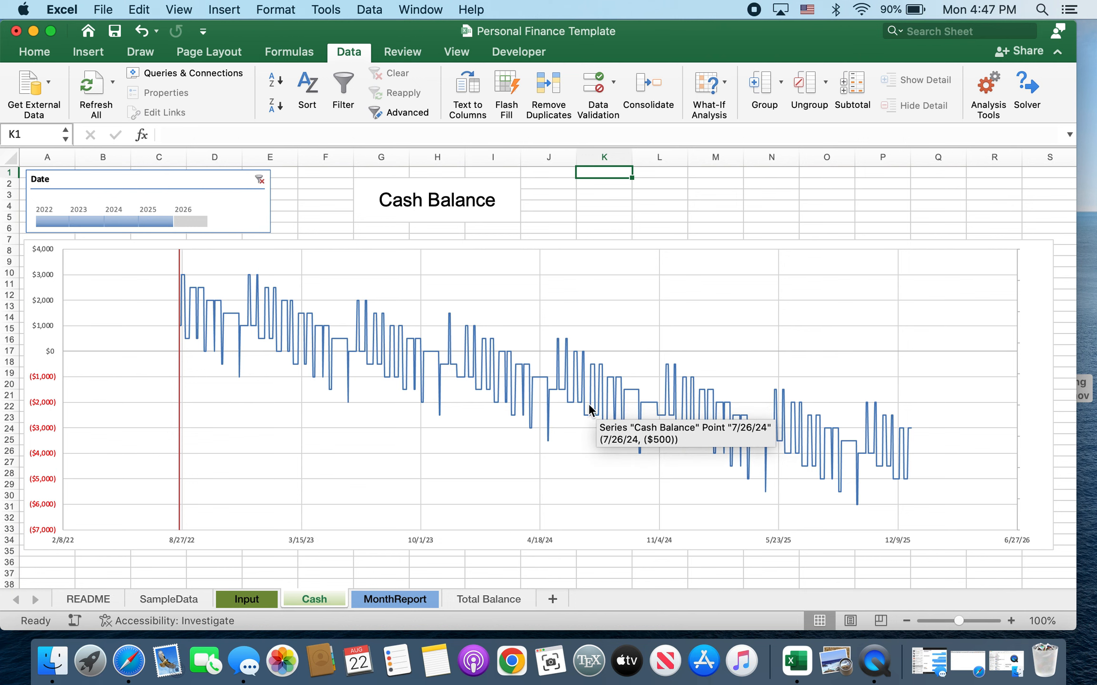
{"action": "left_click", "coordinate": [255, 601]}
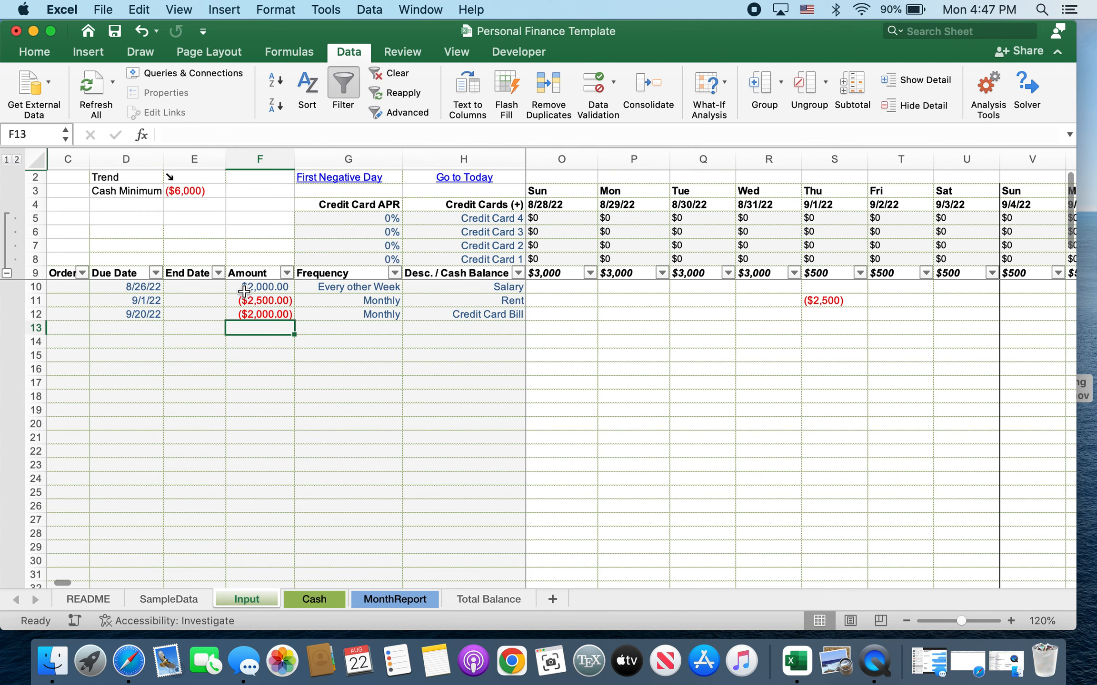
Step: Change the Credit Card Bill's amount to -1700
{"action": "left_click", "coordinate": [269, 314]}
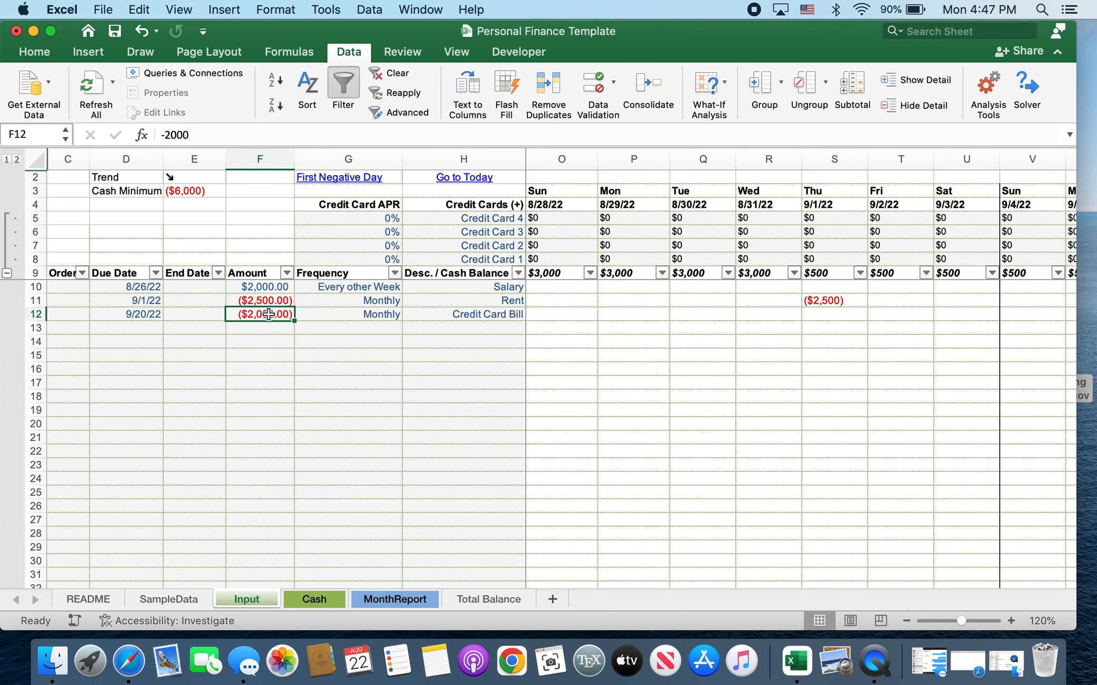
{"action": "type", "text": "-1700"}
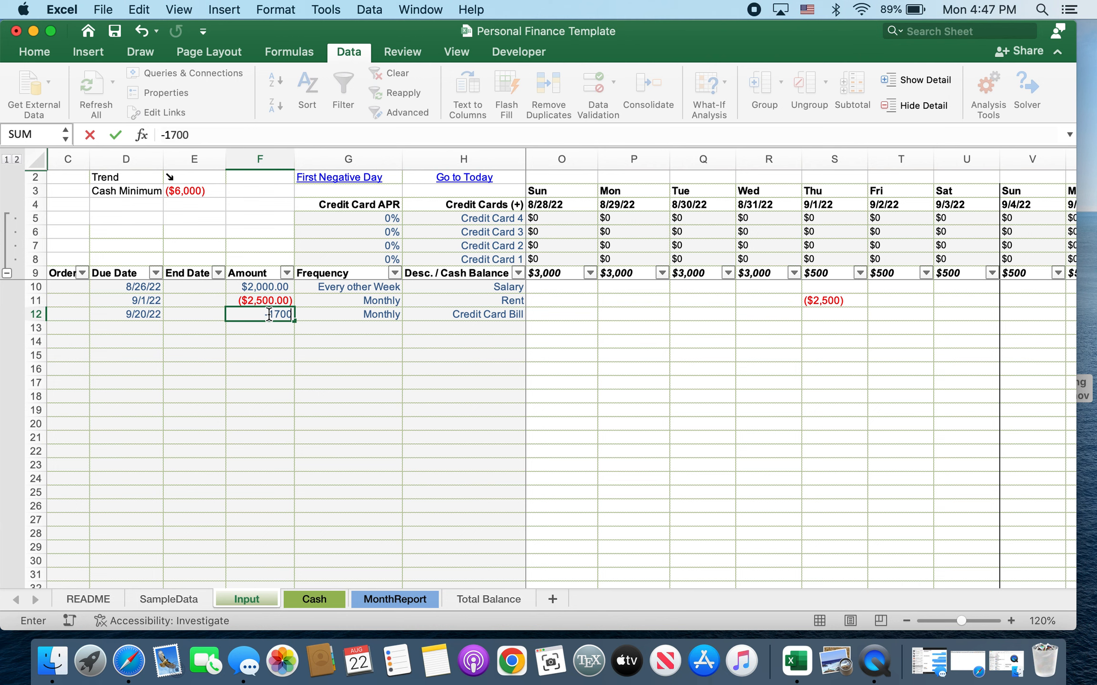
{"action": "key", "text": "Return"}
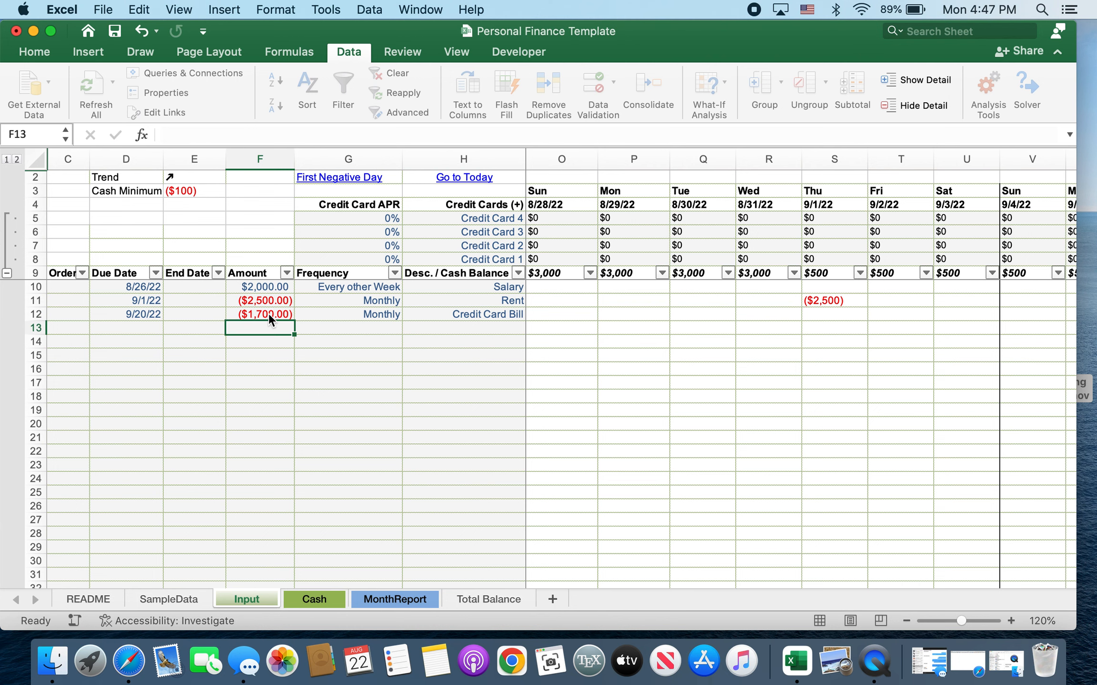
Step: Inspect the lowest balance in the Cash sheet's chart, and jump to the first negative day in the Input sheet's daily columns
{"action": "left_click", "coordinate": [322, 602]}
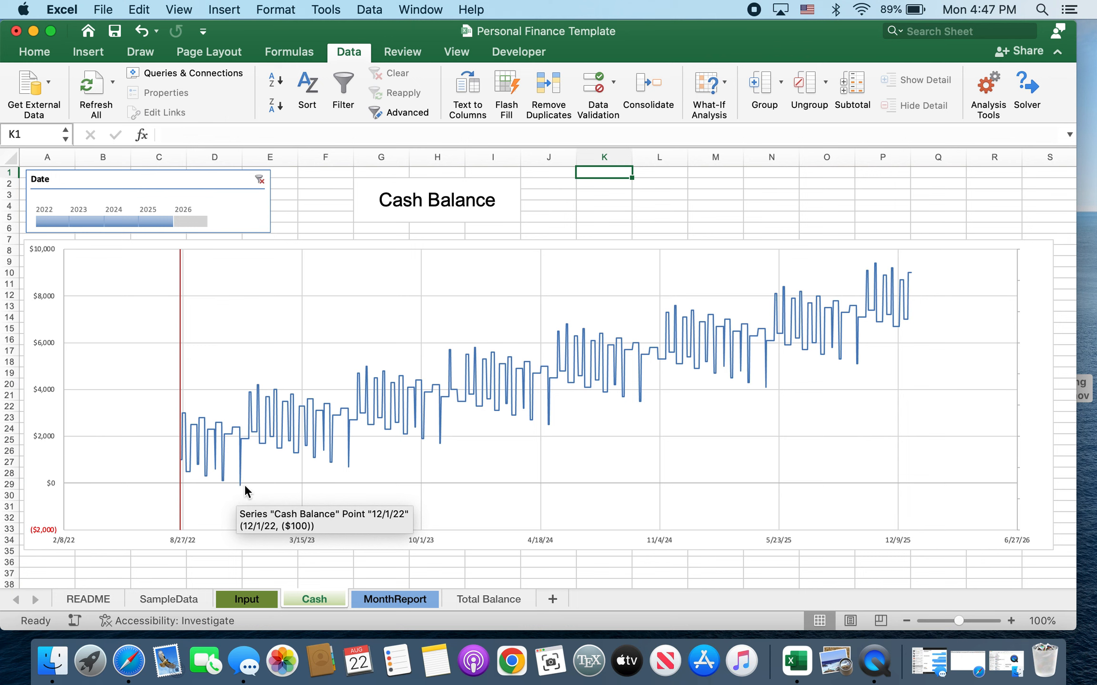
{"action": "left_click", "coordinate": [243, 601]}
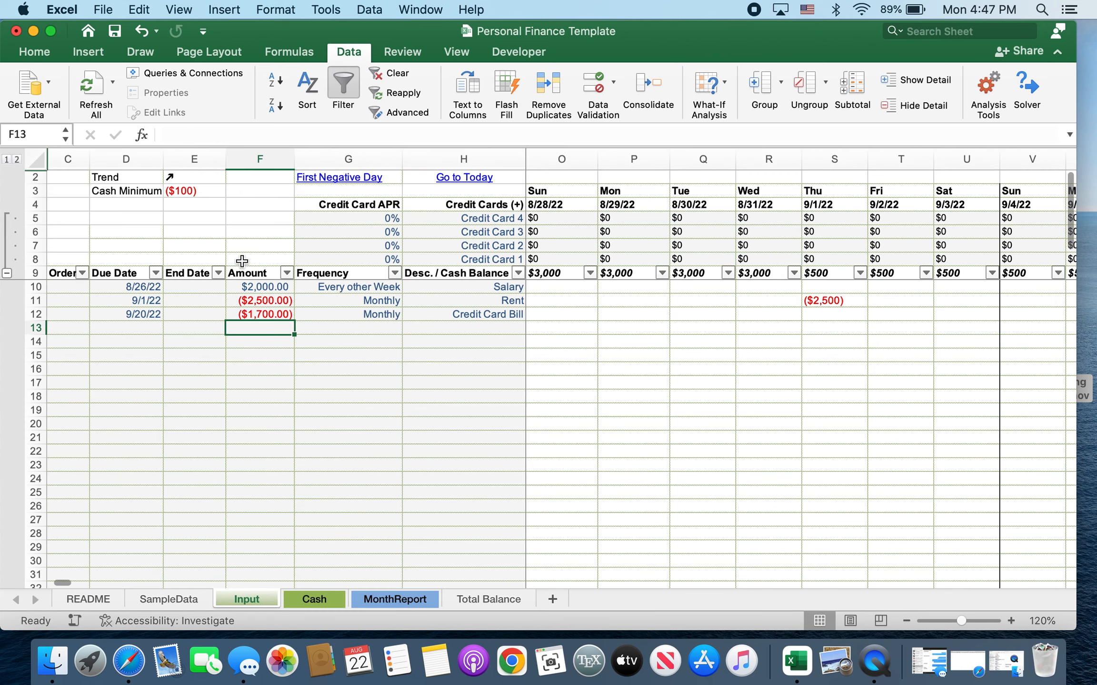
{"action": "left_click", "coordinate": [336, 180]}
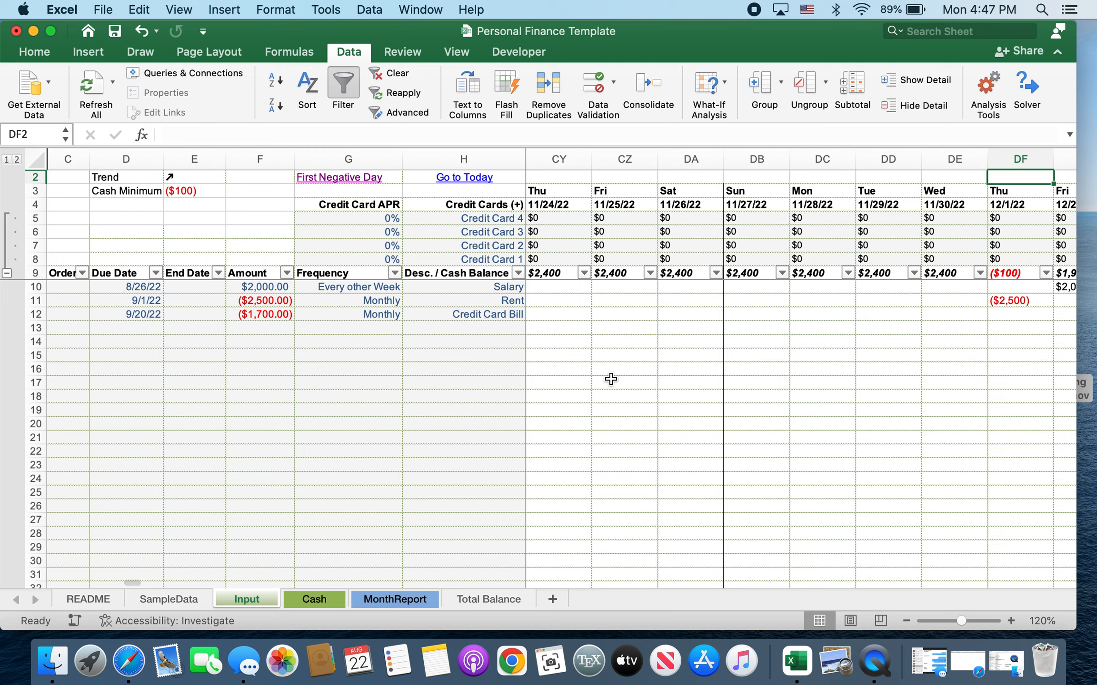
{"action": "scroll", "coordinate": [610, 379], "scroll_direction": "right", "scroll_amount": 3}
{"action": "scroll", "coordinate": [831, 403], "scroll_direction": "right", "scroll_amount": 2}
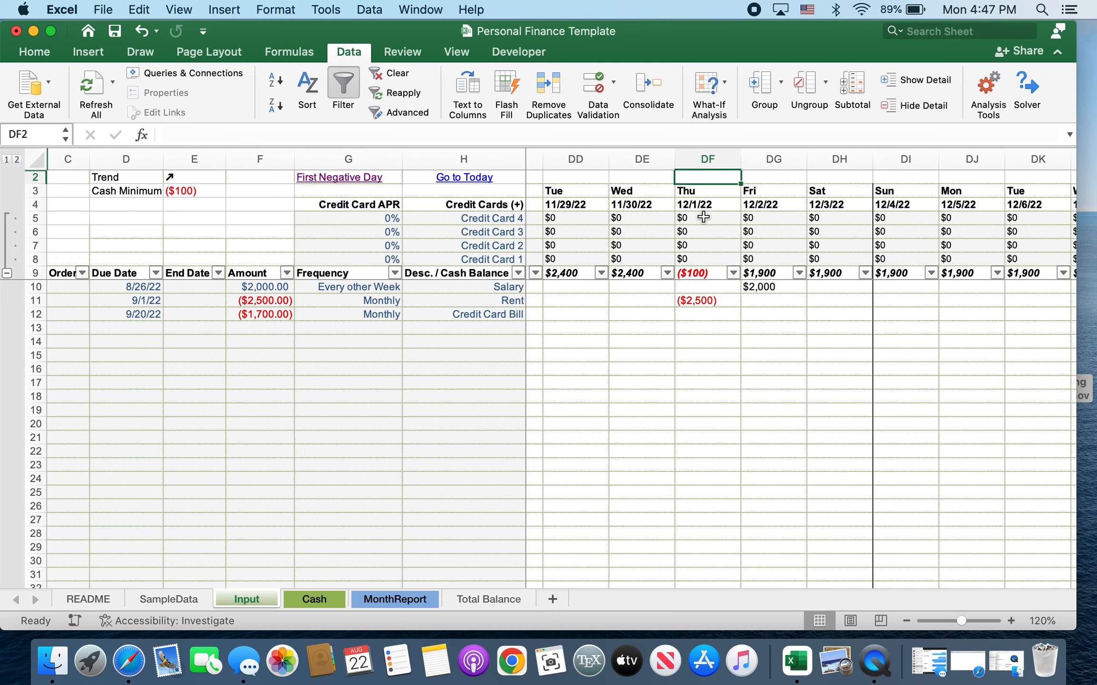
Step: Override the Credit Card Bill's entry for 11/18/22 with -1600 in the Input sheet's daily columns
{"action": "left_click", "coordinate": [699, 300]}
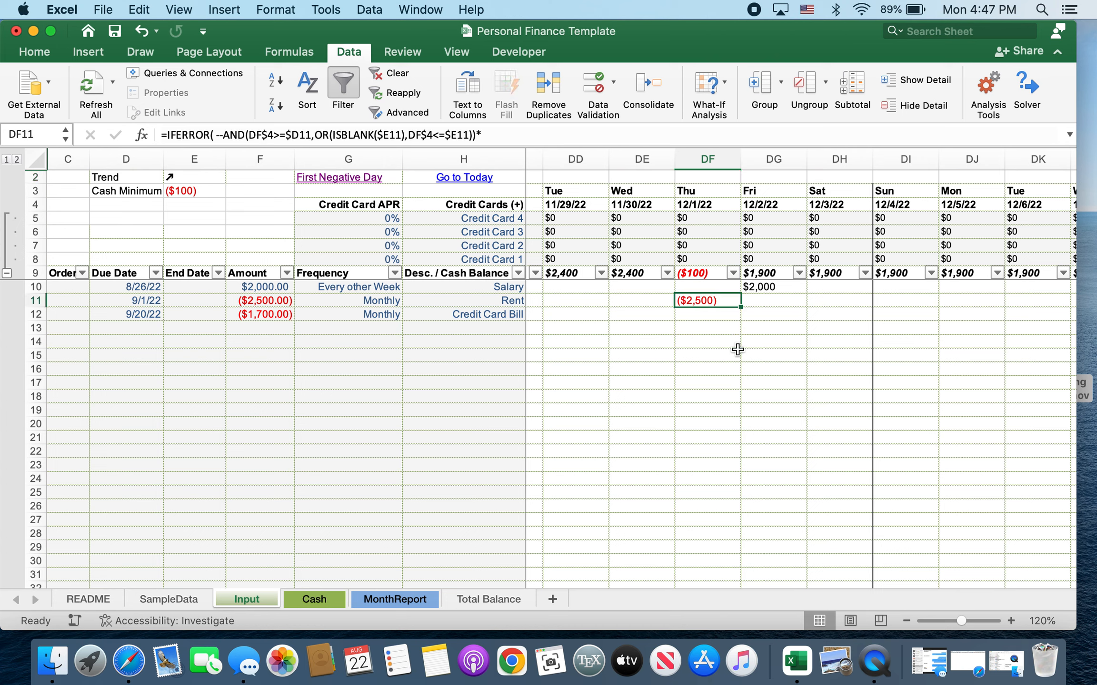
{"action": "left_click", "coordinate": [790, 289]}
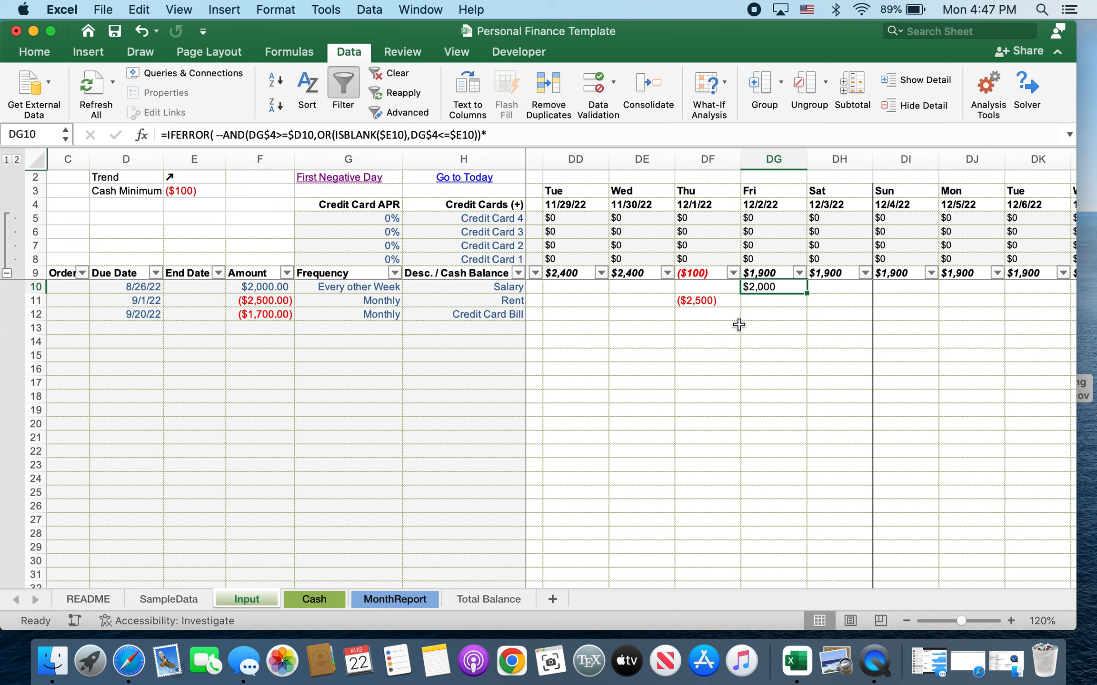
{"action": "scroll", "coordinate": [739, 324], "scroll_direction": "left", "scroll_amount": 6}
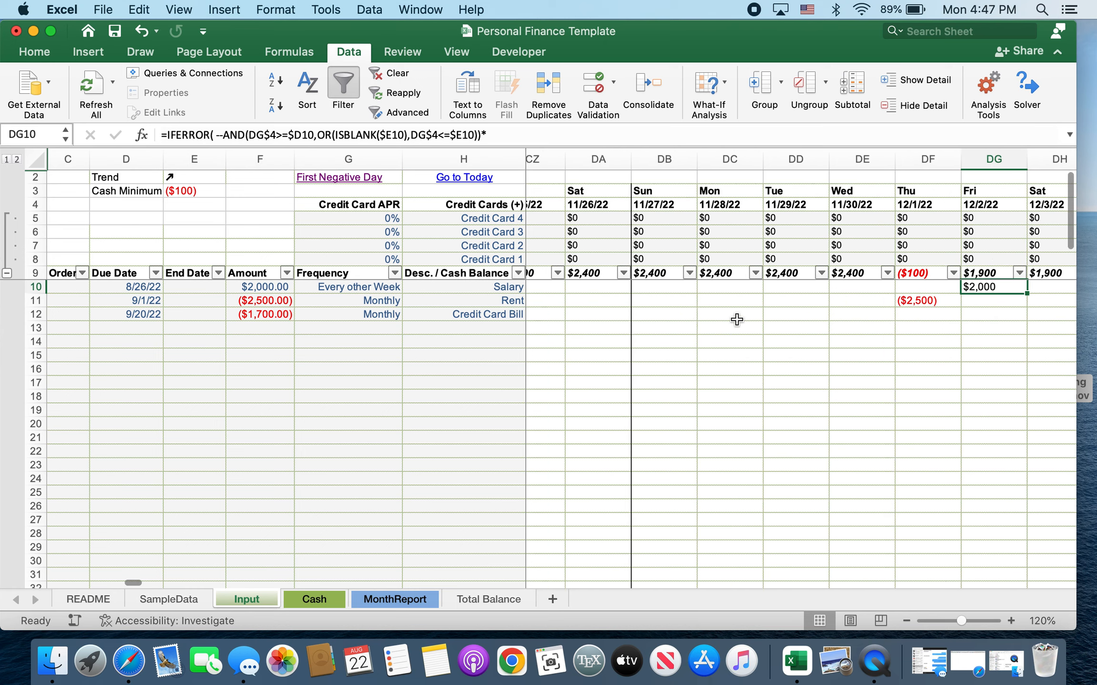
{"action": "scroll", "coordinate": [736, 320], "scroll_direction": "left", "scroll_amount": 5}
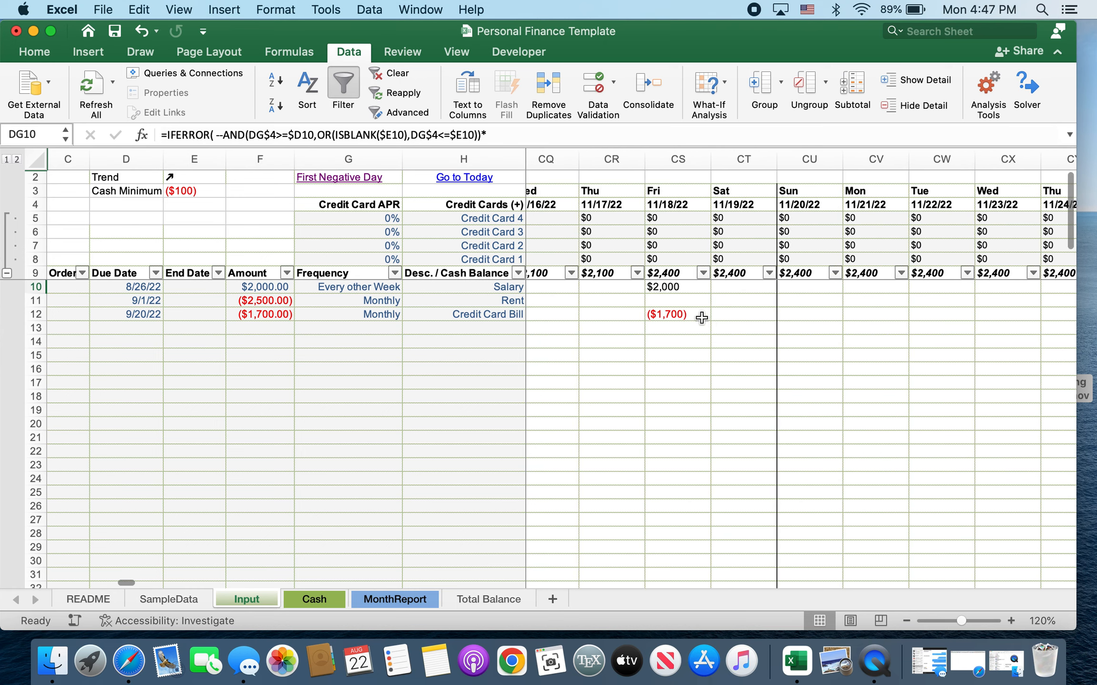
{"action": "left_click", "coordinate": [696, 312]}
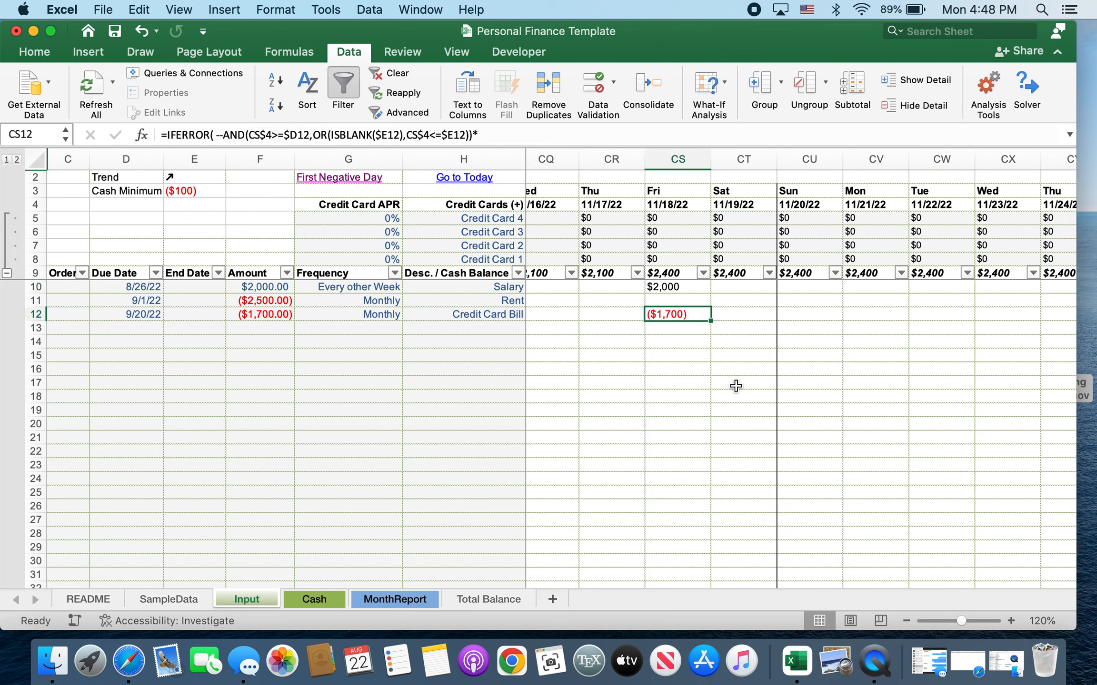
{"action": "type", "text": "-1"}
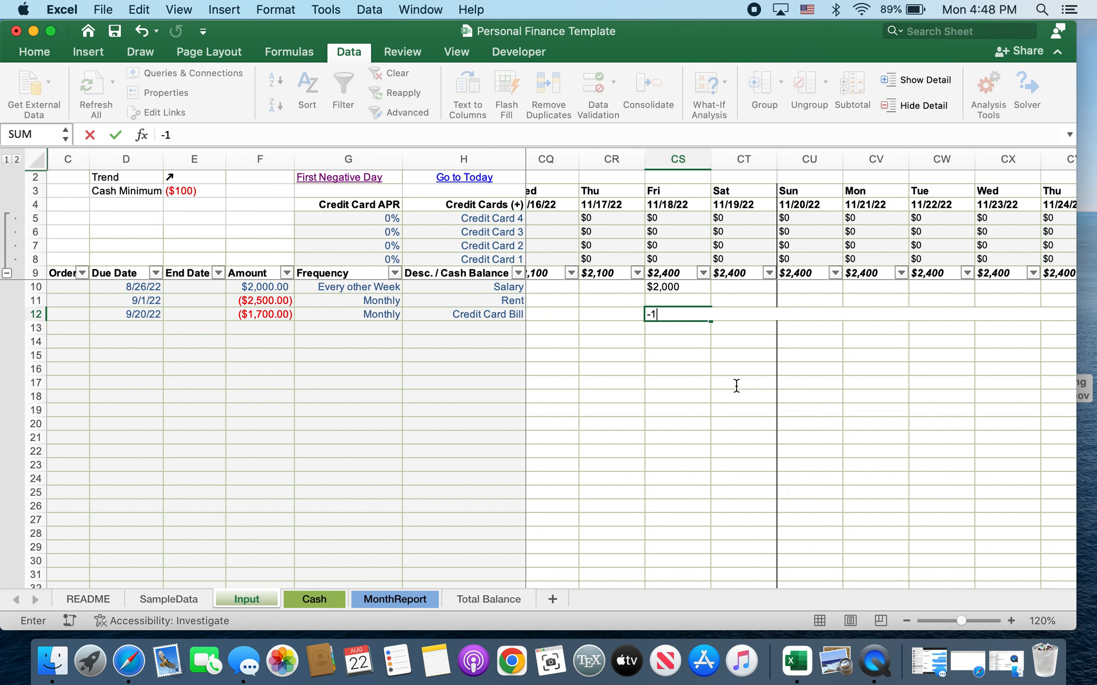
{"action": "type", "text": "600"}
{"action": "key", "text": "Return"}
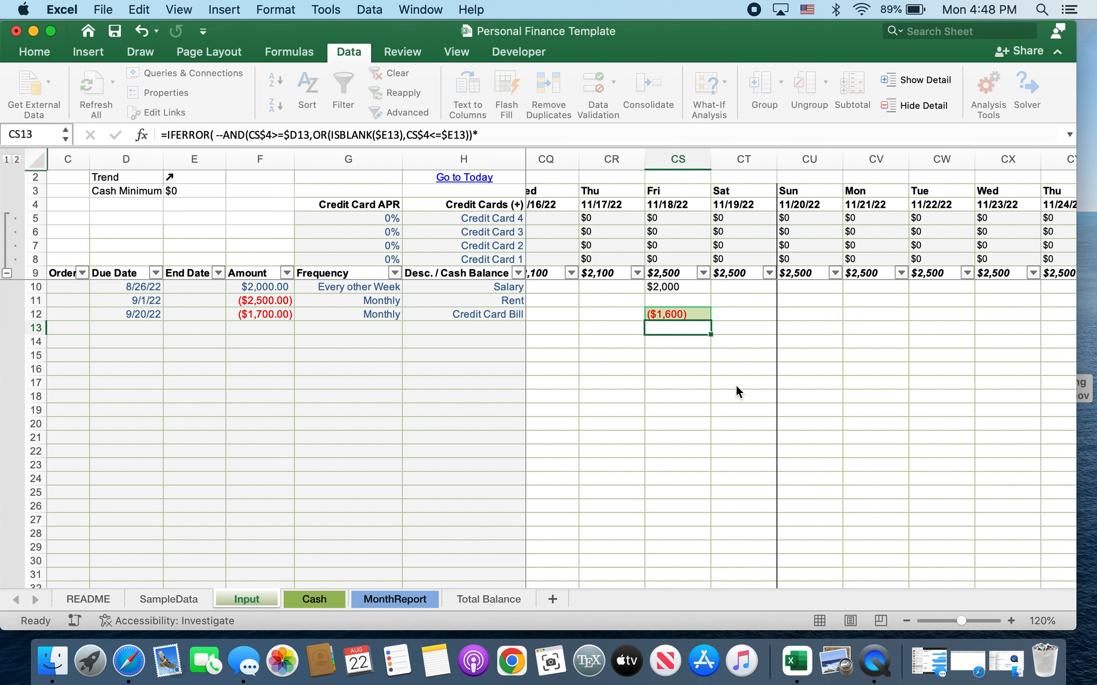
Step: Check the Input sheet's cash balance around the 12/1/22 rent payment and the 12/2/22 salary
{"action": "scroll", "coordinate": [735, 384], "scroll_direction": "right", "scroll_amount": 3}
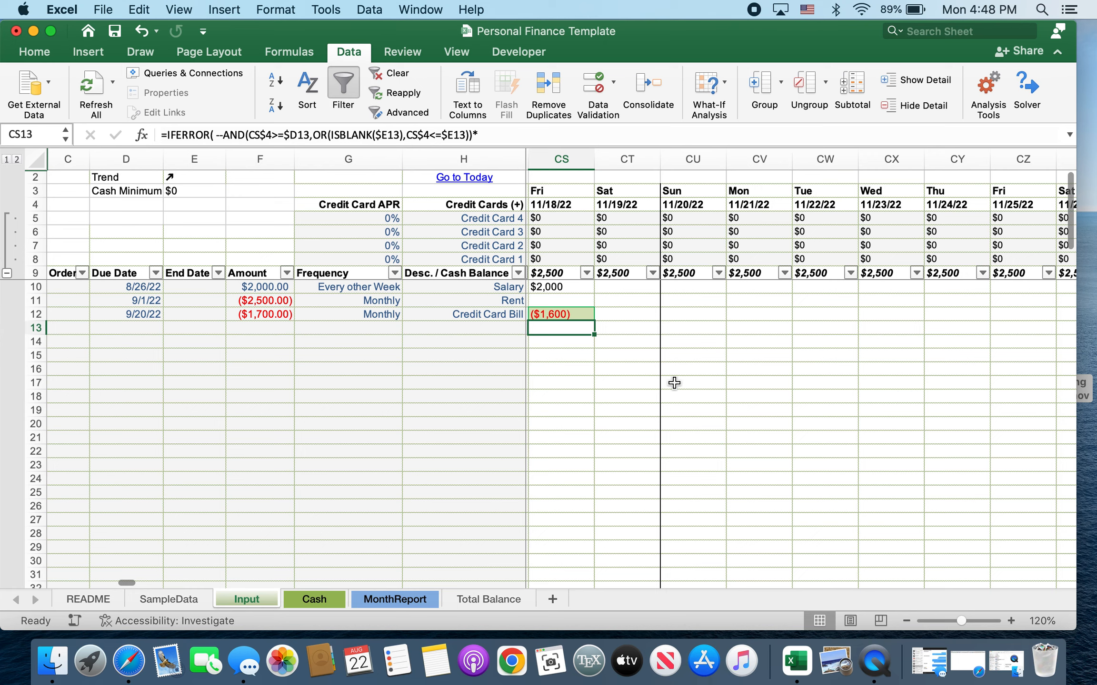
{"action": "scroll", "coordinate": [674, 383], "scroll_direction": "right", "scroll_amount": 3}
{"action": "scroll", "coordinate": [674, 383], "scroll_direction": "right", "scroll_amount": 6}
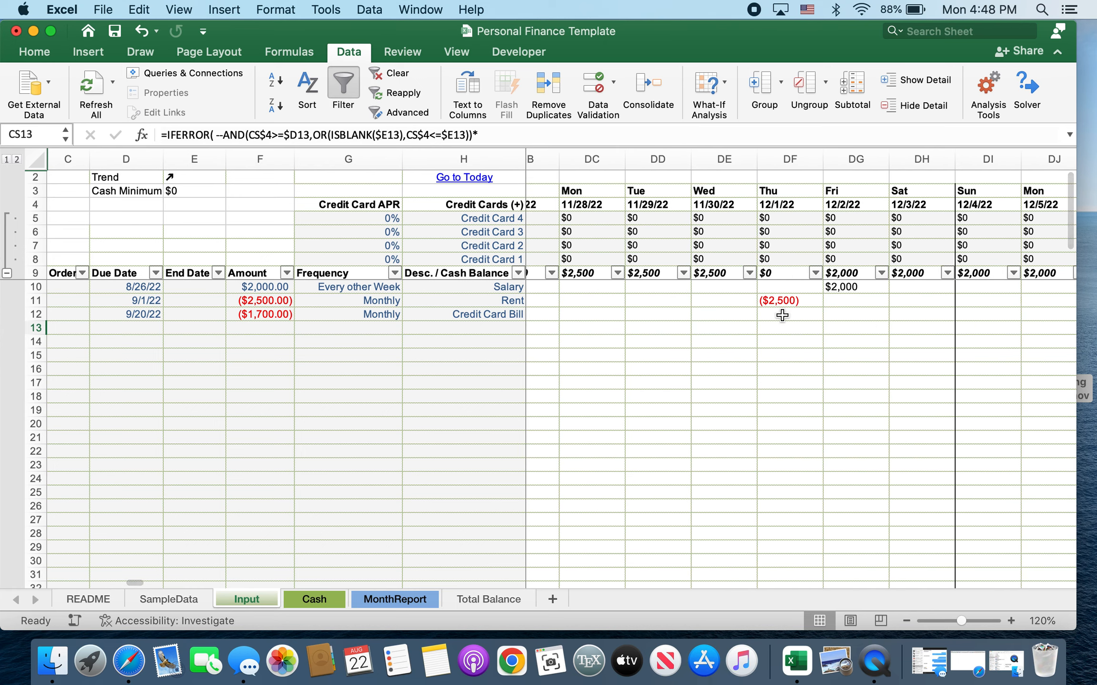
{"action": "scroll", "coordinate": [781, 314], "scroll_direction": "right", "scroll_amount": 3}
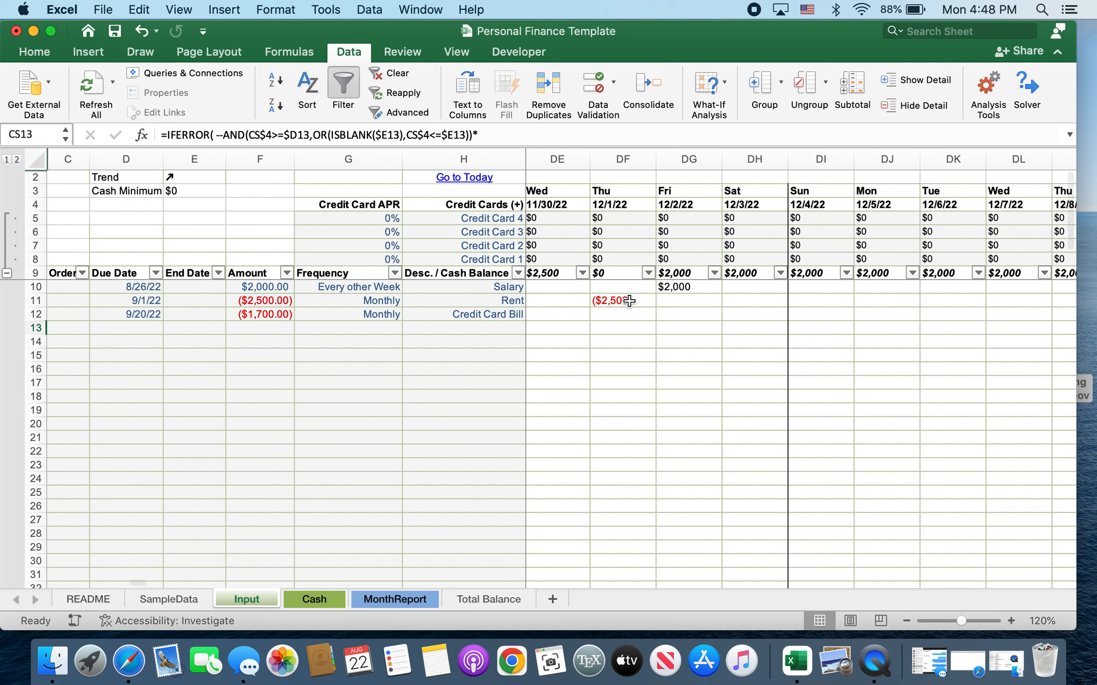
{"action": "left_click", "coordinate": [689, 288]}
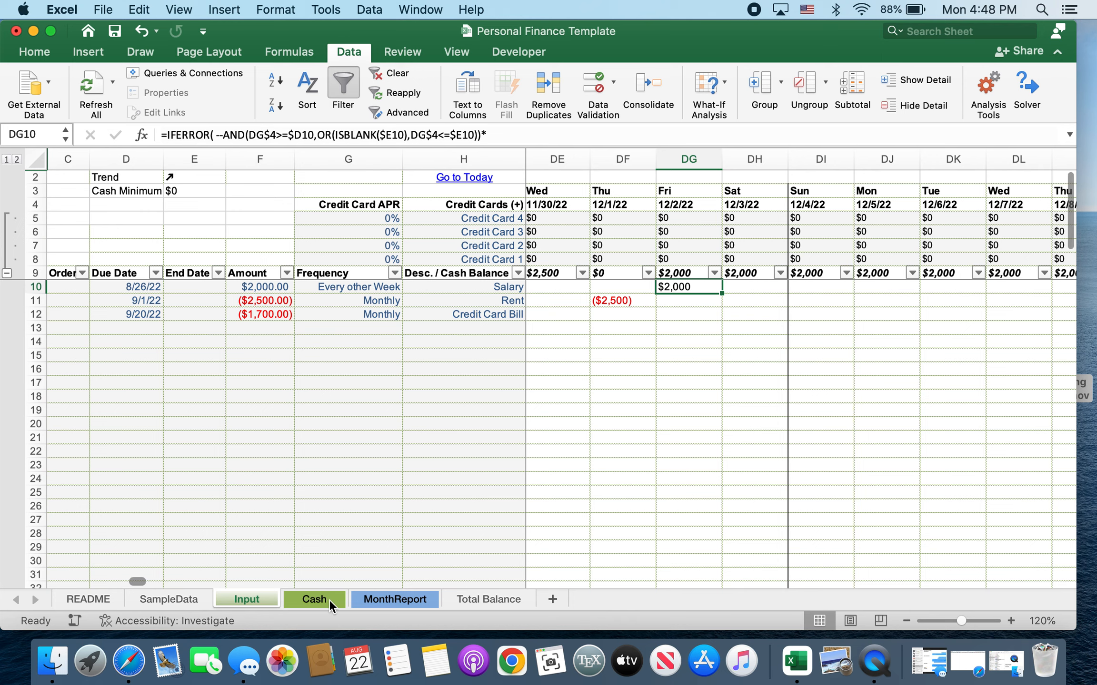
Step: View the Cash sheet's balance chart with the reduced November credit card bill
{"action": "left_click", "coordinate": [314, 600]}
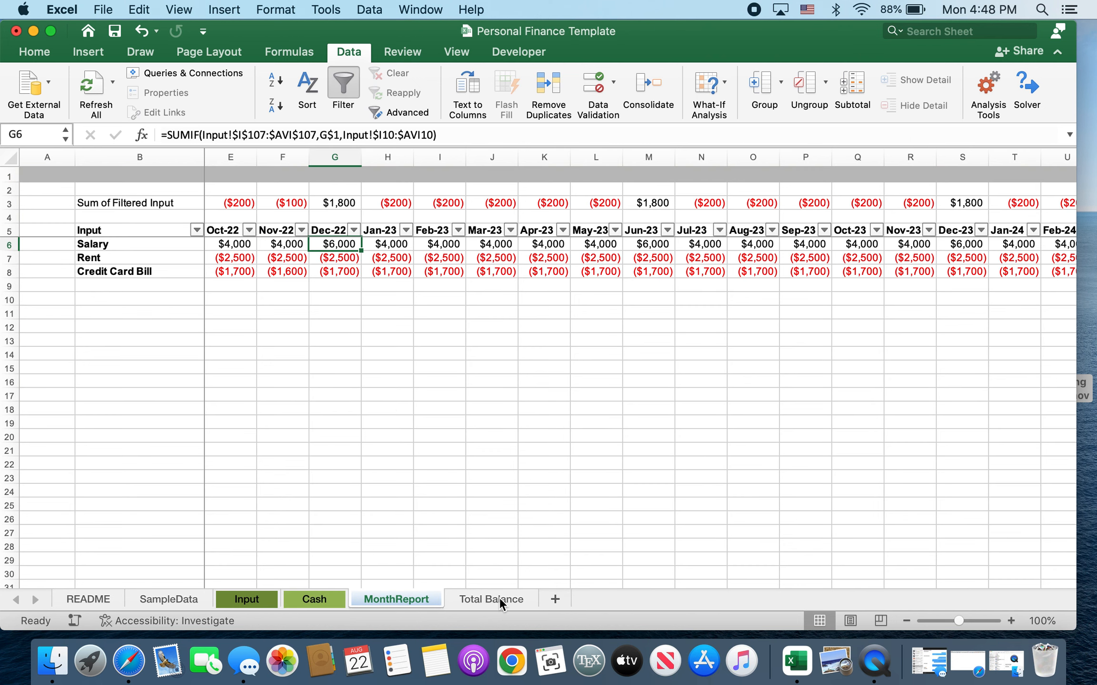
{"action": "left_click", "coordinate": [246, 600]}
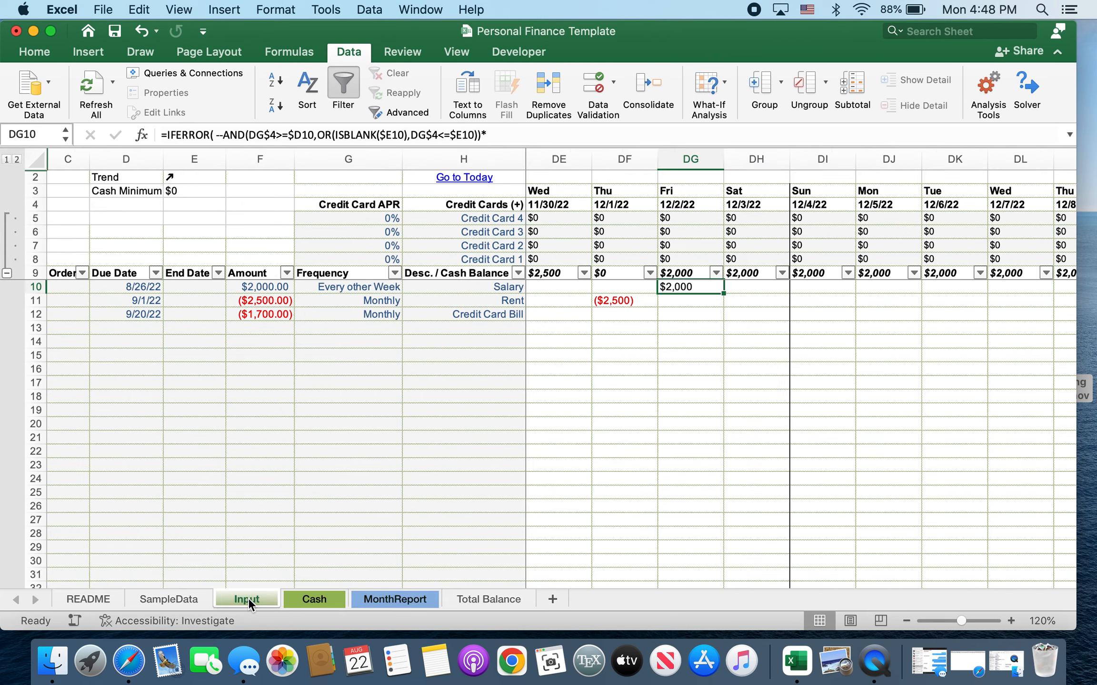
{"action": "left_click", "coordinate": [322, 601]}
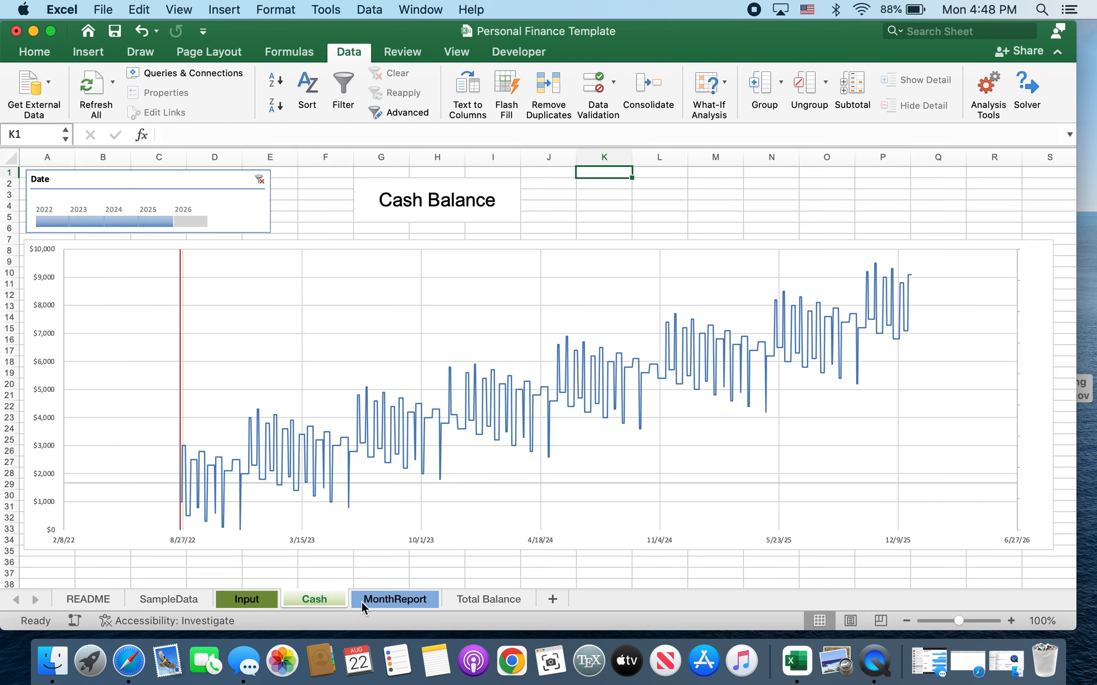
Step: Review the monthly Rent and Credit Card Bill totals in the MonthReport sheet, including the Nov-22 credit card amount
{"action": "left_click", "coordinate": [387, 605]}
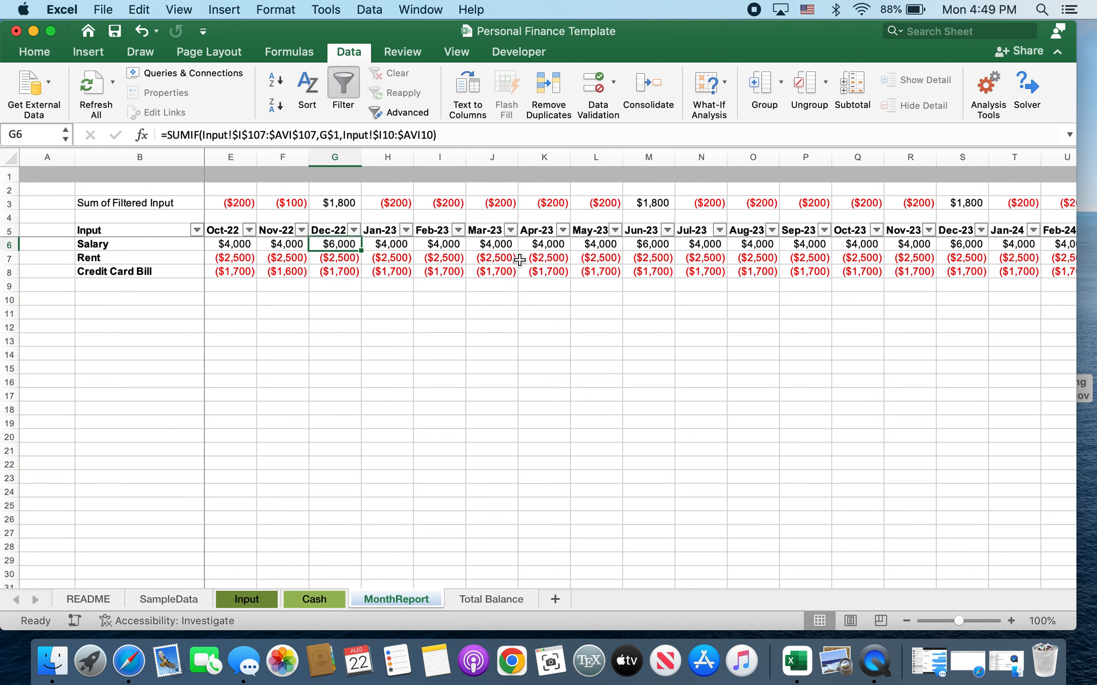
{"action": "left_click", "coordinate": [503, 258]}
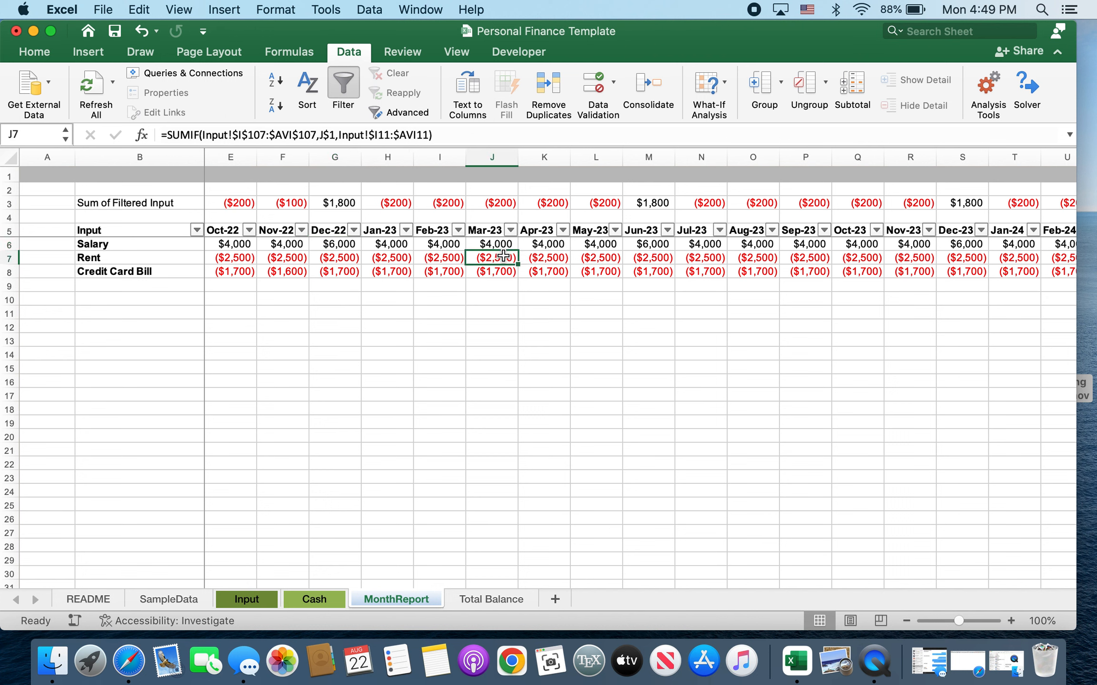
{"action": "left_click", "coordinate": [554, 262]}
{"action": "left_click", "coordinate": [588, 260]}
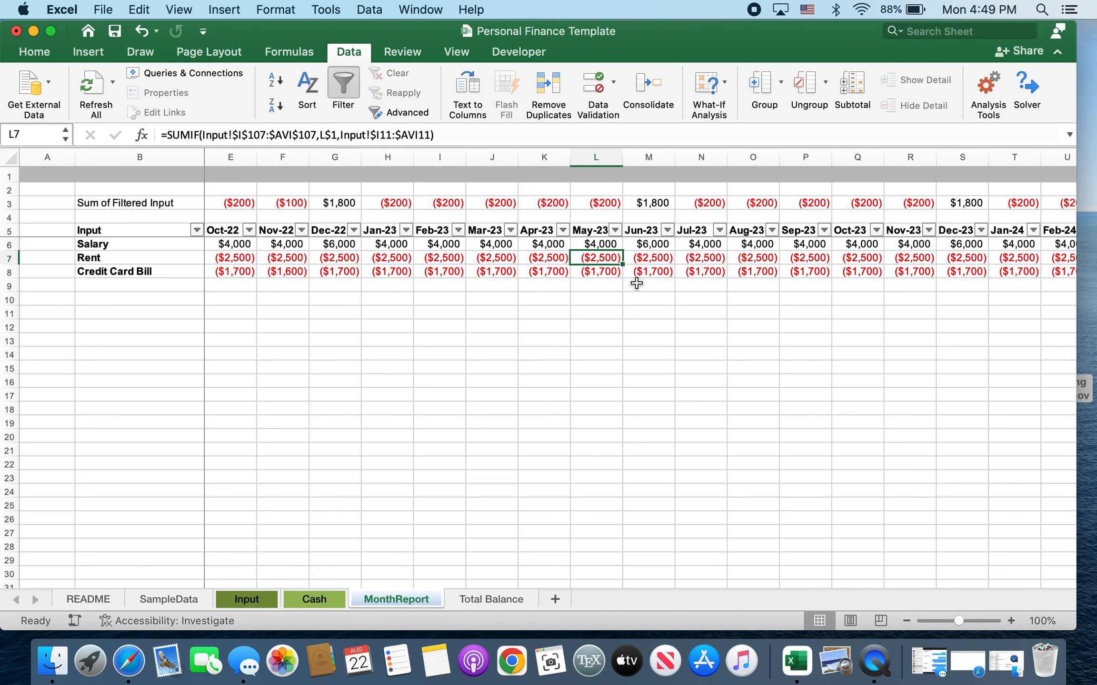
{"action": "left_click", "coordinate": [608, 270]}
{"action": "left_click", "coordinate": [641, 272]}
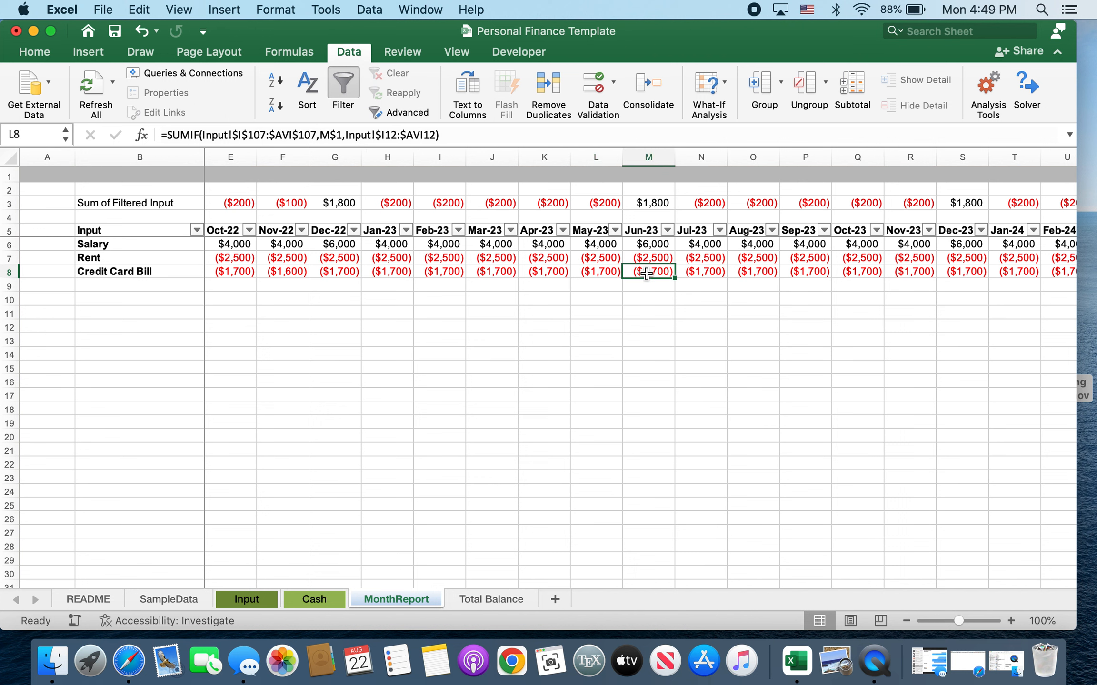
{"action": "left_click", "coordinate": [292, 274]}
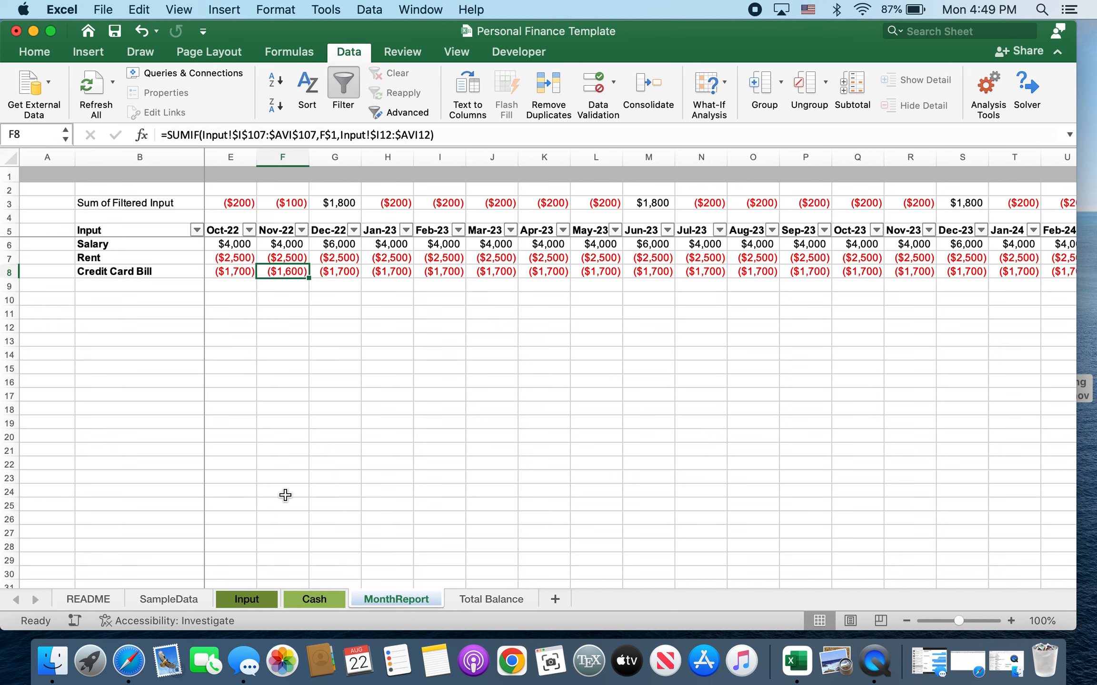
Step: Inspect the projected balances at points in 2024 on the Cash Balance chart
{"action": "left_click", "coordinate": [323, 603]}
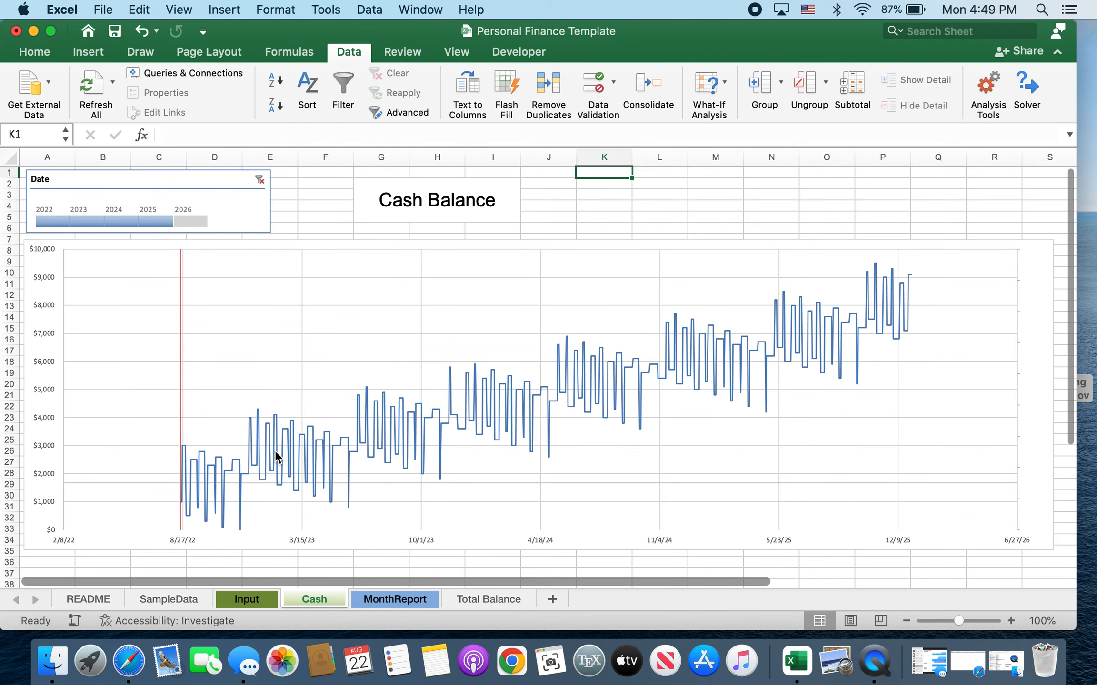
{"action": "mouse_move", "coordinate": [507, 410]}
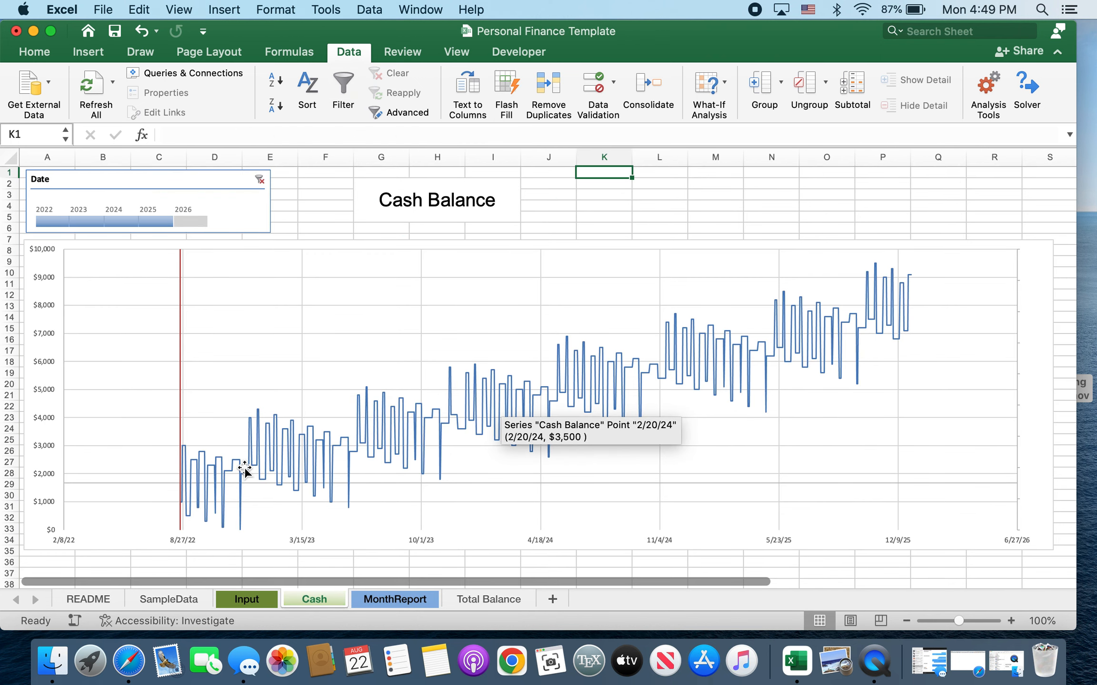
{"action": "mouse_move", "coordinate": [603, 364]}
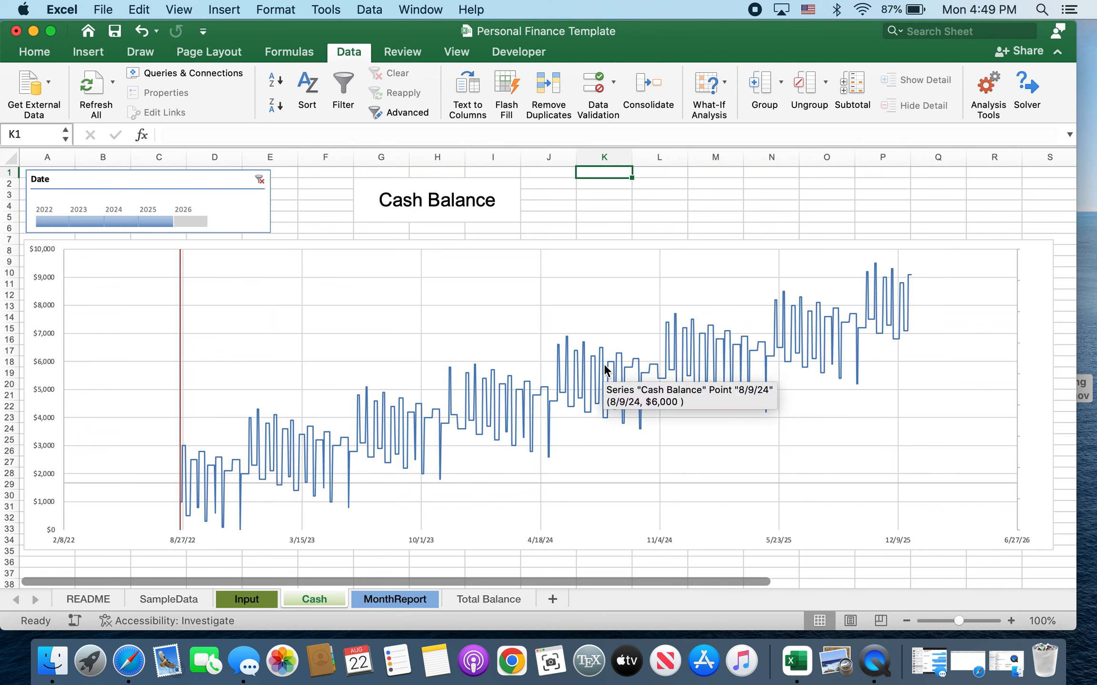
Step: Override the Credit Card Bill's entry for 10/20/22 with -1500 in the Input sheet's daily columns
{"action": "left_click", "coordinate": [251, 601]}
{"action": "scroll", "coordinate": [660, 404], "scroll_direction": "right", "scroll_amount": 2}
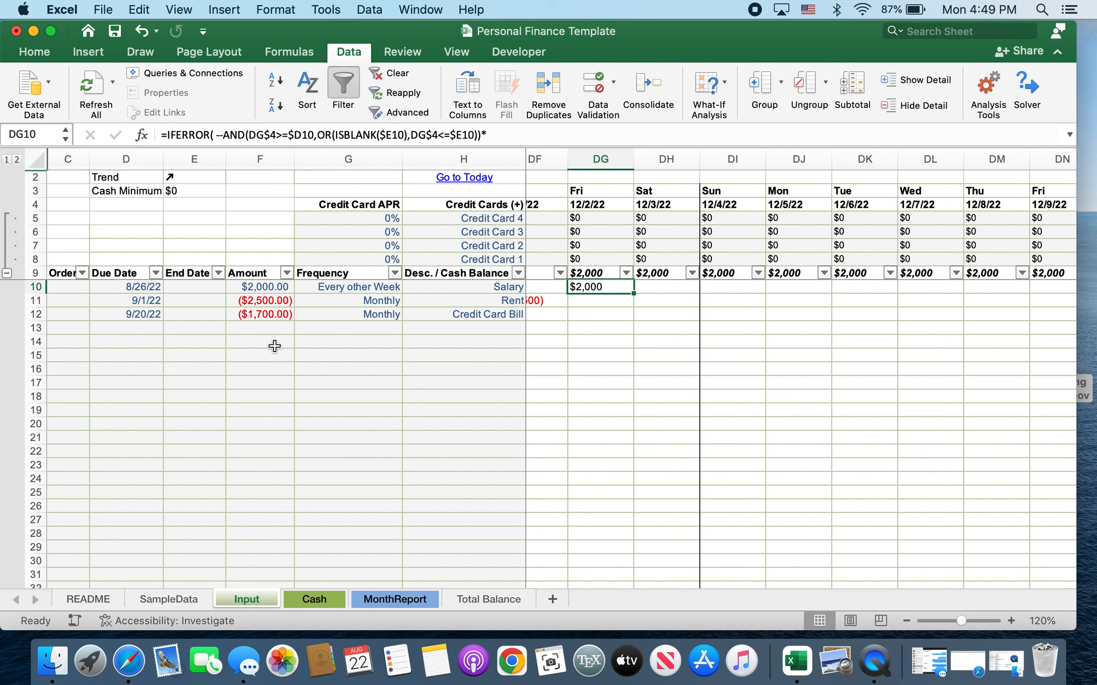
{"action": "scroll", "coordinate": [653, 427], "scroll_direction": "left", "scroll_amount": 3}
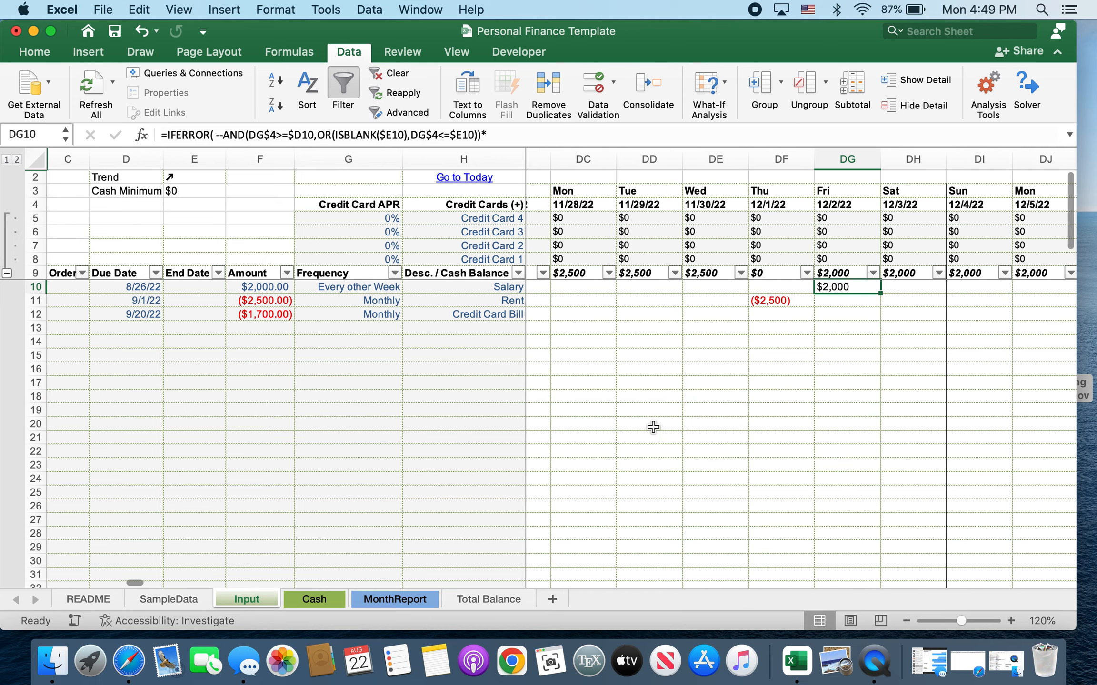
{"action": "scroll", "coordinate": [653, 427], "scroll_direction": "left", "scroll_amount": 10}
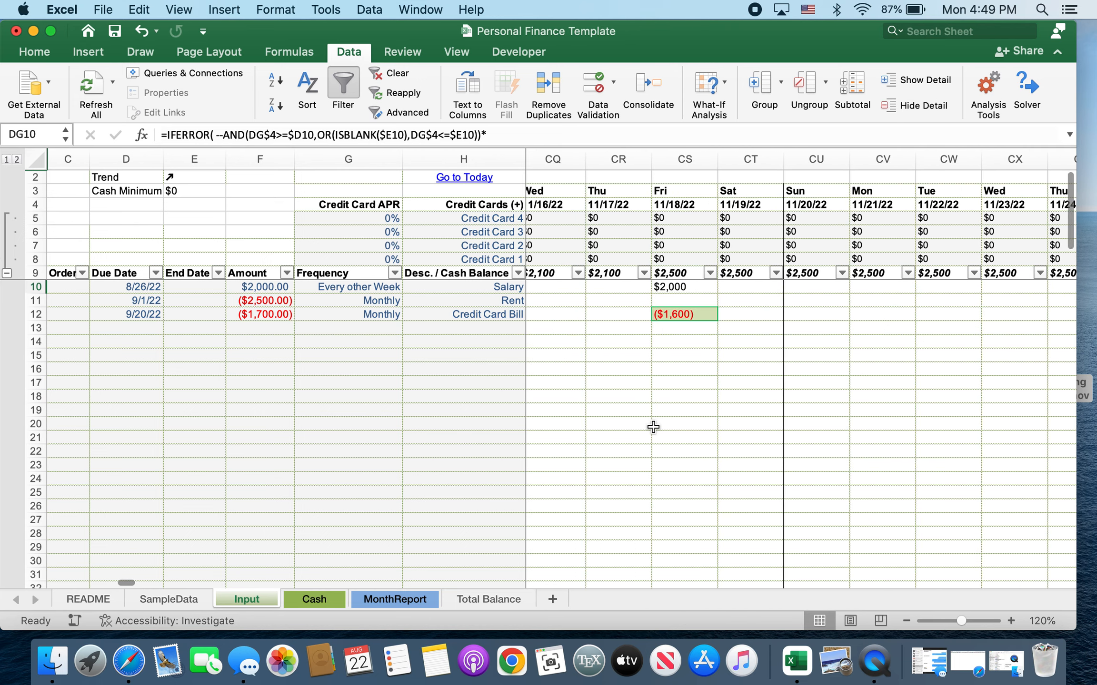
{"action": "scroll", "coordinate": [653, 427], "scroll_direction": "left", "scroll_amount": 15}
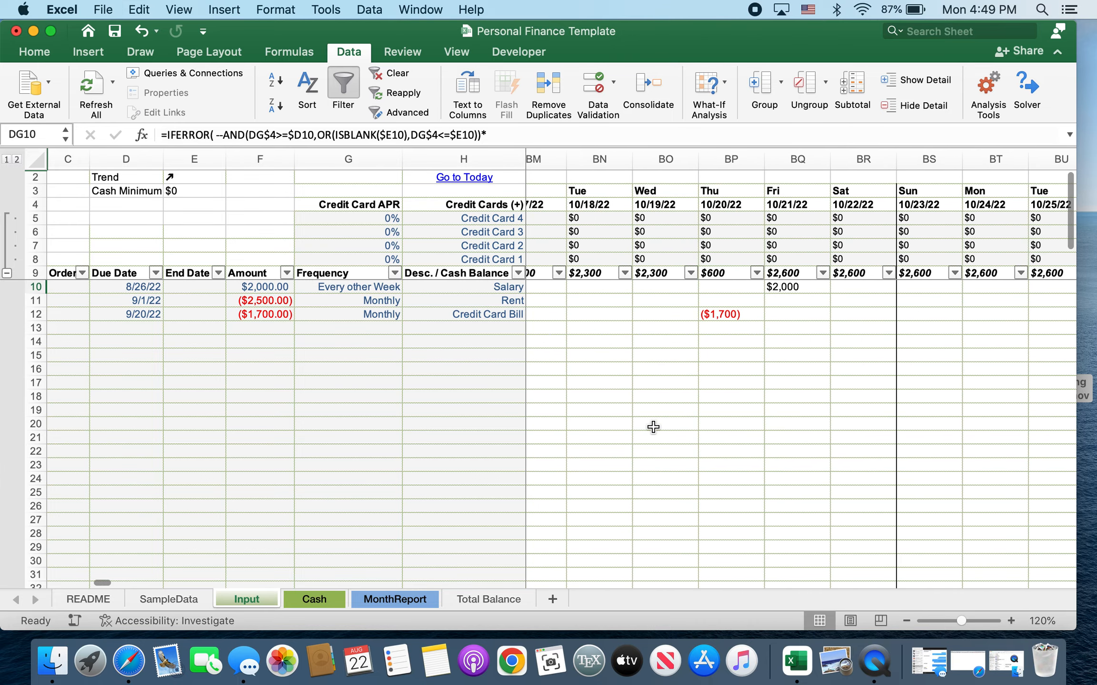
{"action": "left_click", "coordinate": [734, 308]}
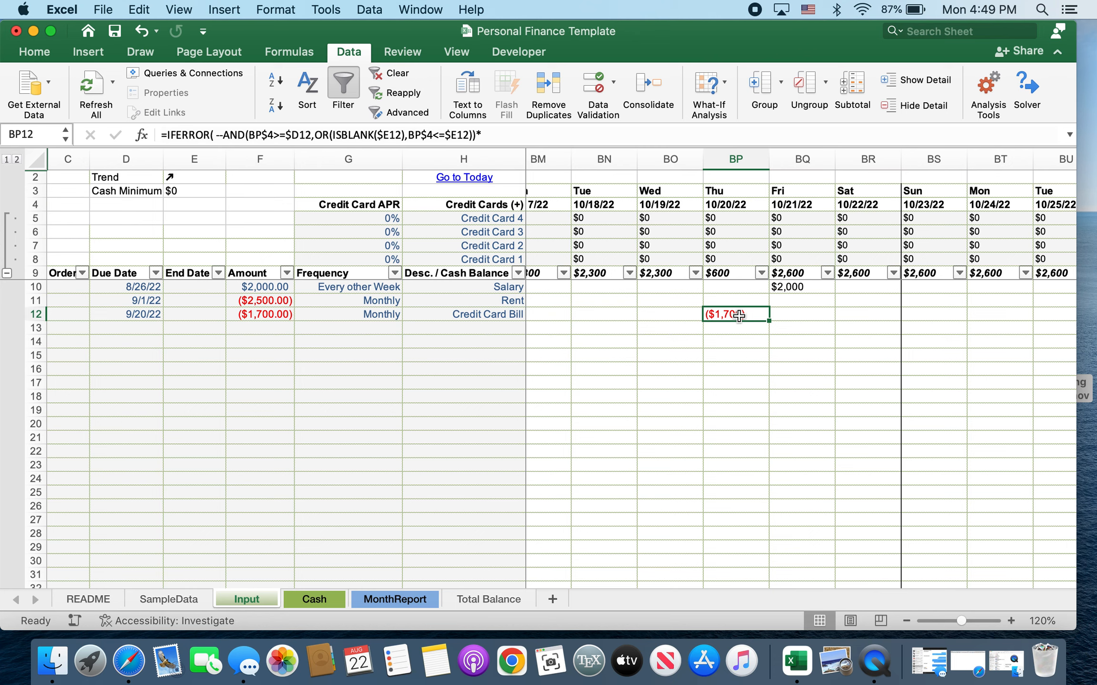
{"action": "type", "text": "-1500"}
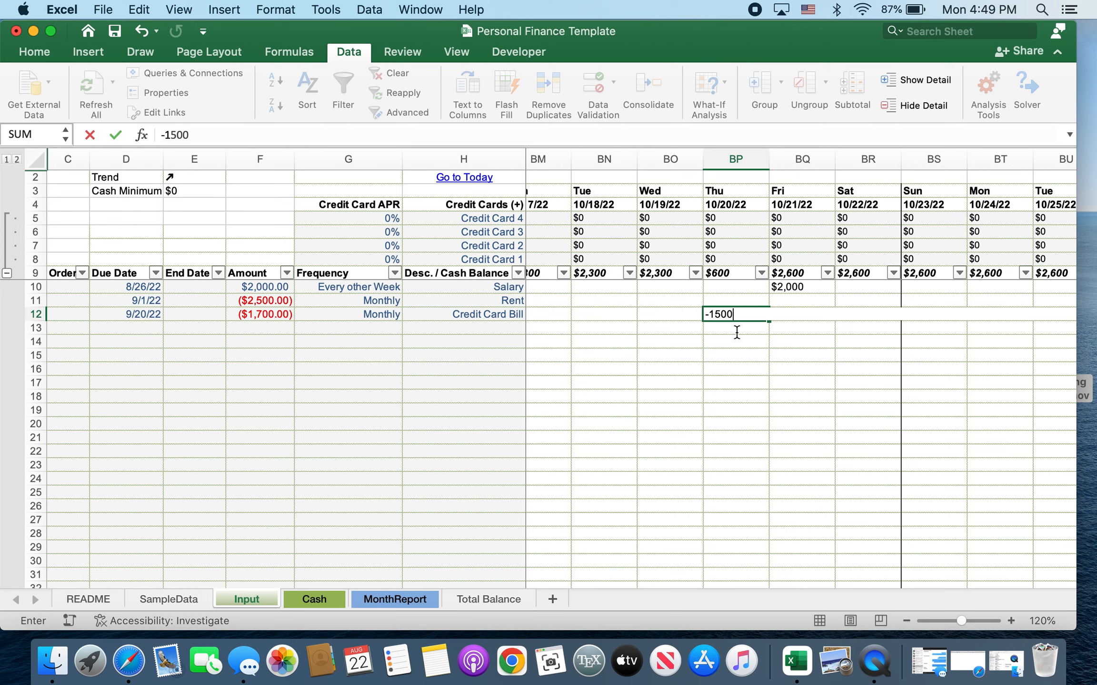
{"action": "key", "text": "Return"}
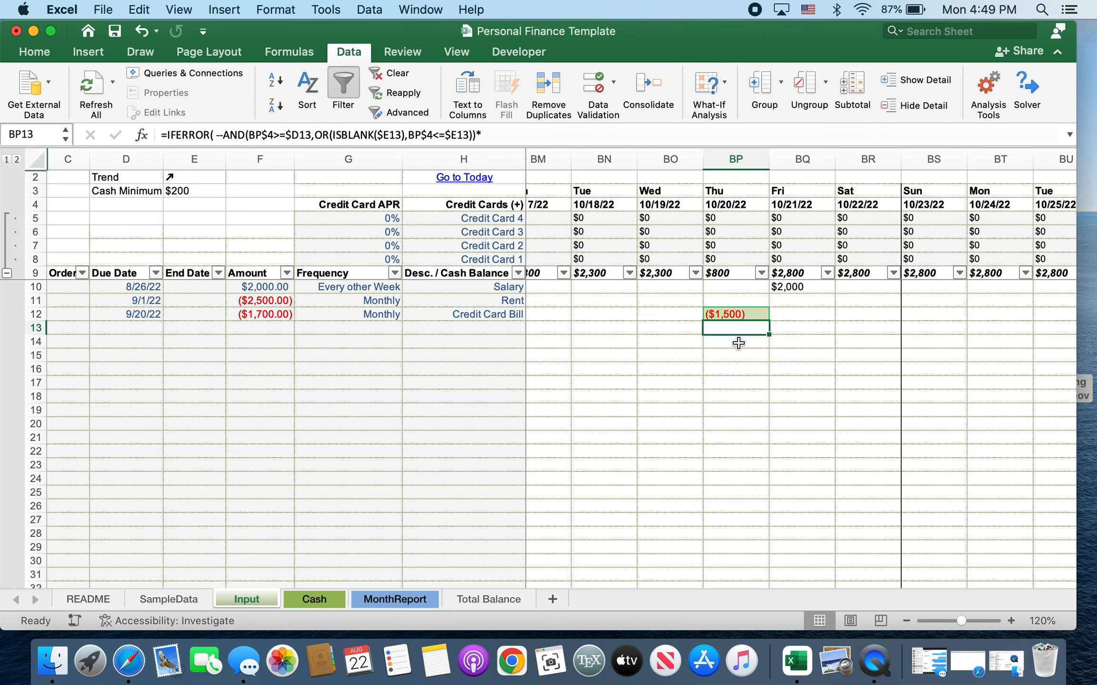
Step: Examine the daily cash balances following the 10/20/22 credit card payment, and look back over early October
{"action": "scroll", "coordinate": [838, 417], "scroll_direction": "right", "scroll_amount": 3}
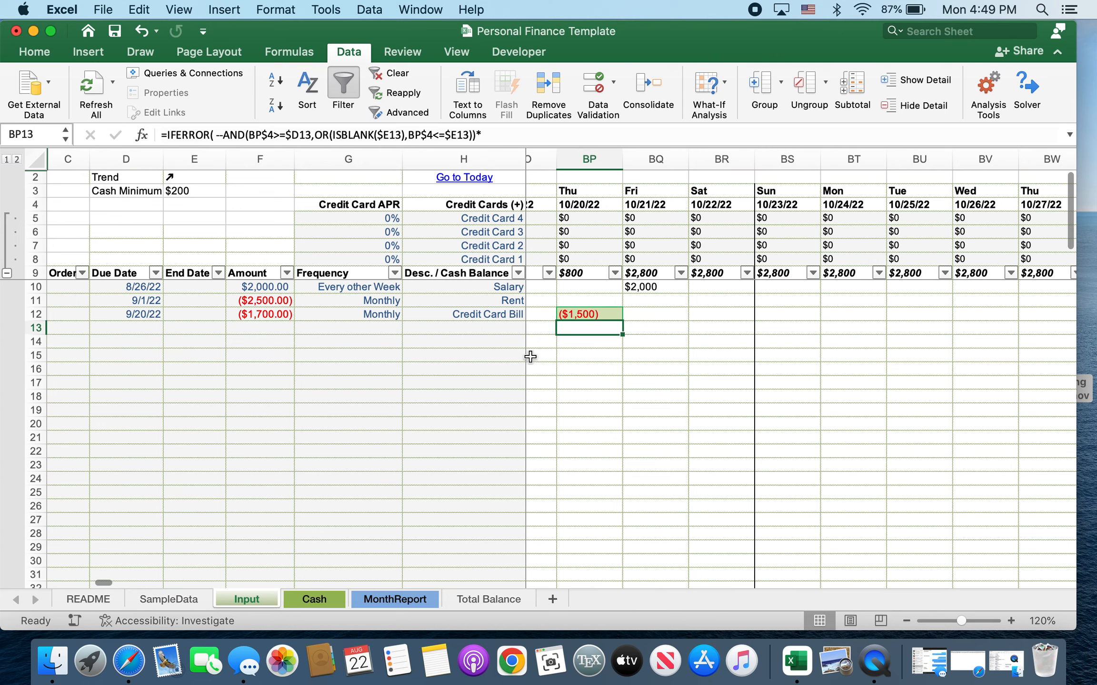
{"action": "left_click", "coordinate": [657, 272]}
{"action": "left_click", "coordinate": [704, 272]}
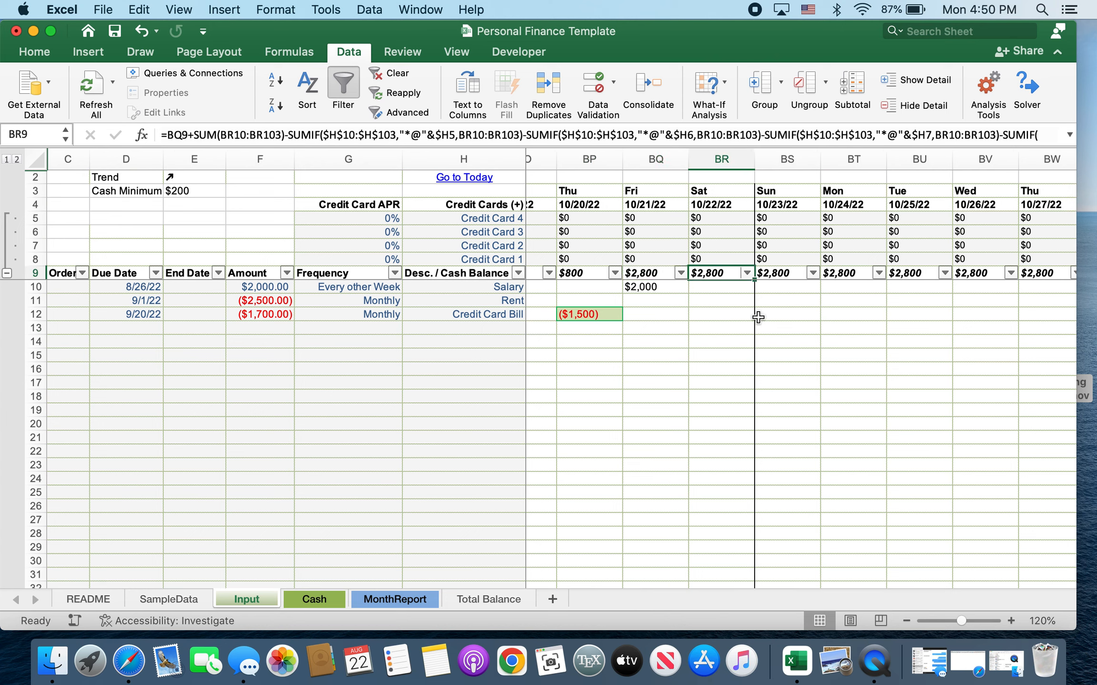
{"action": "left_click", "coordinate": [786, 274]}
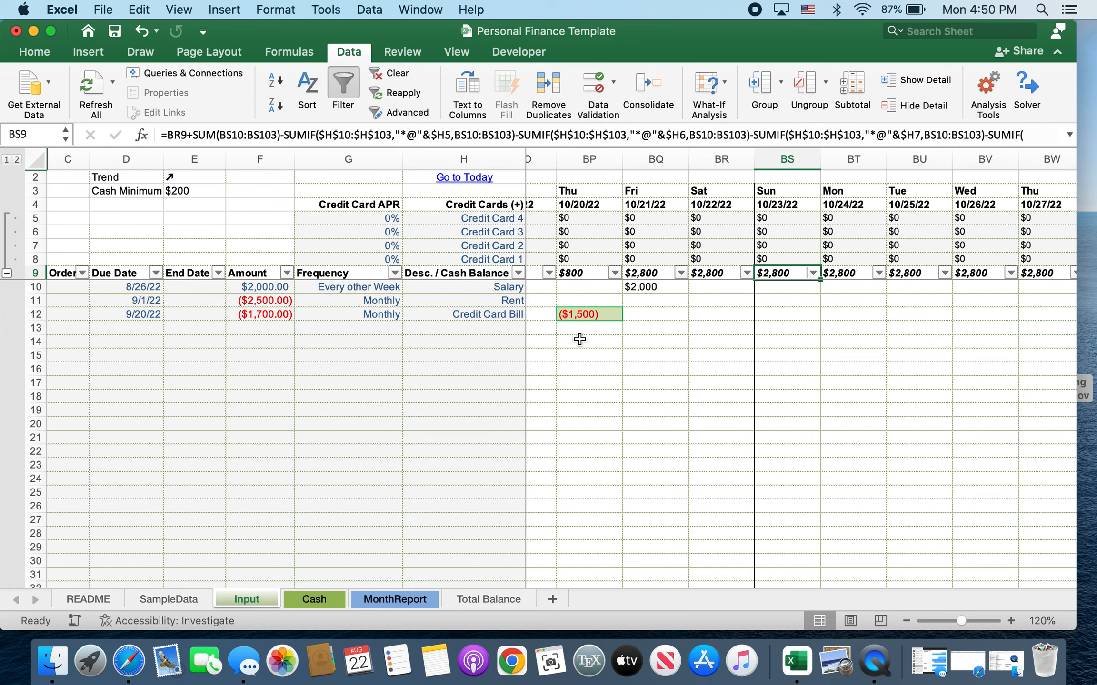
{"action": "scroll", "coordinate": [592, 343], "scroll_direction": "left", "scroll_amount": 15}
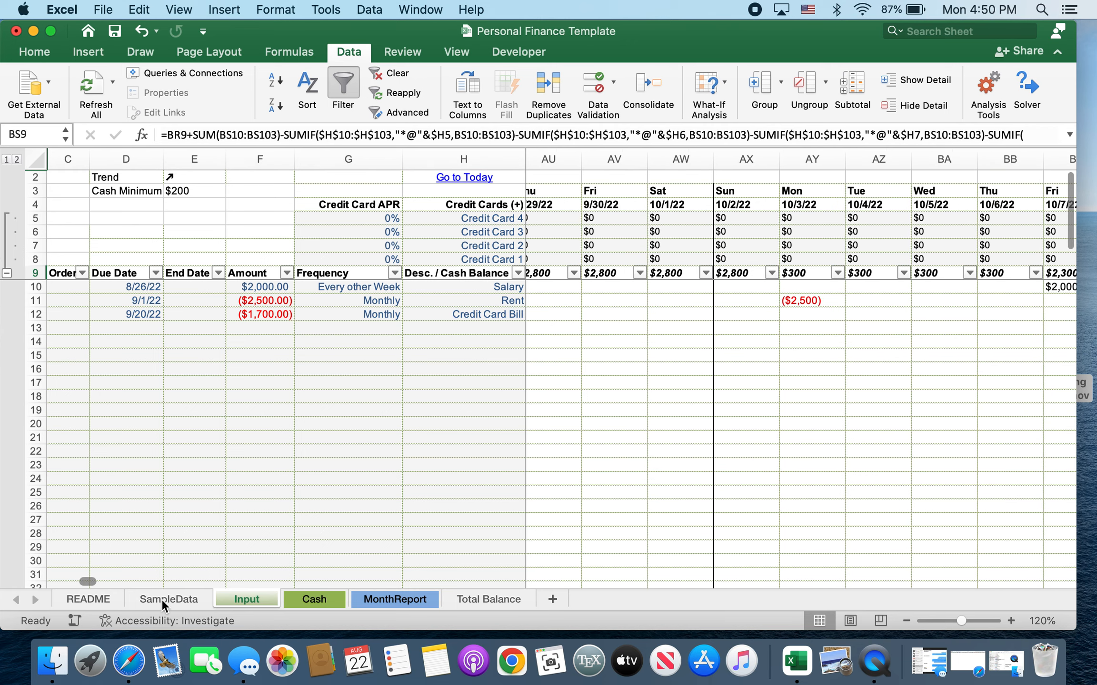
Step: Open the SampleData sheet and look at its sample budget items, selecting the Car Ins@Visa entry
{"action": "left_click", "coordinate": [161, 599]}
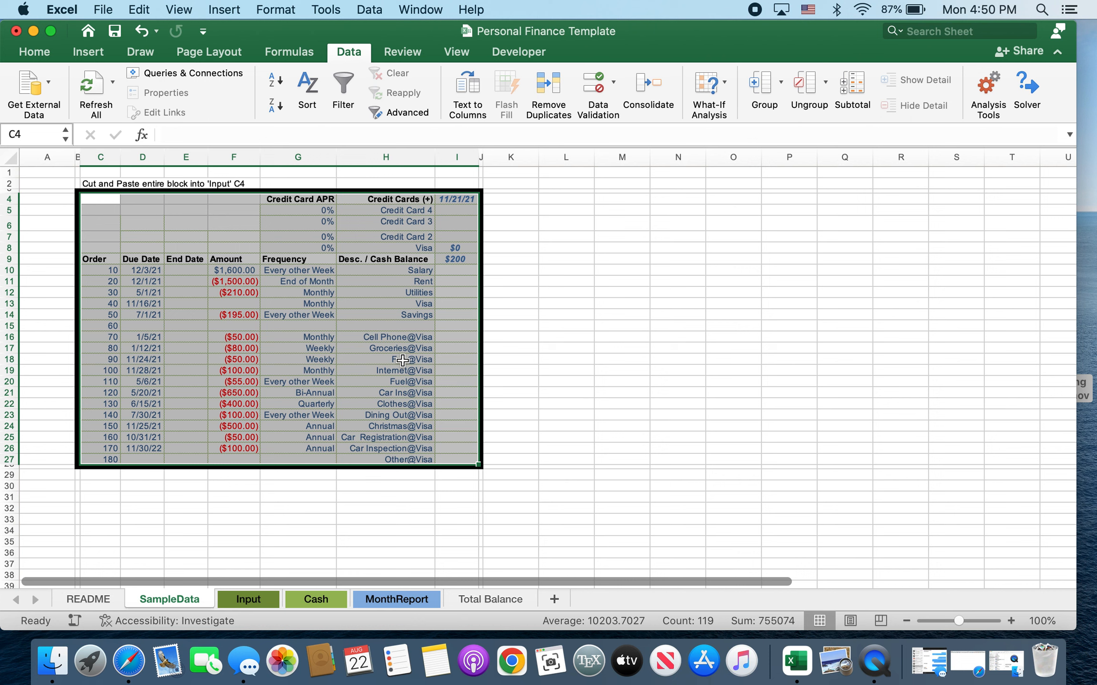
{"action": "left_click", "coordinate": [403, 393]}
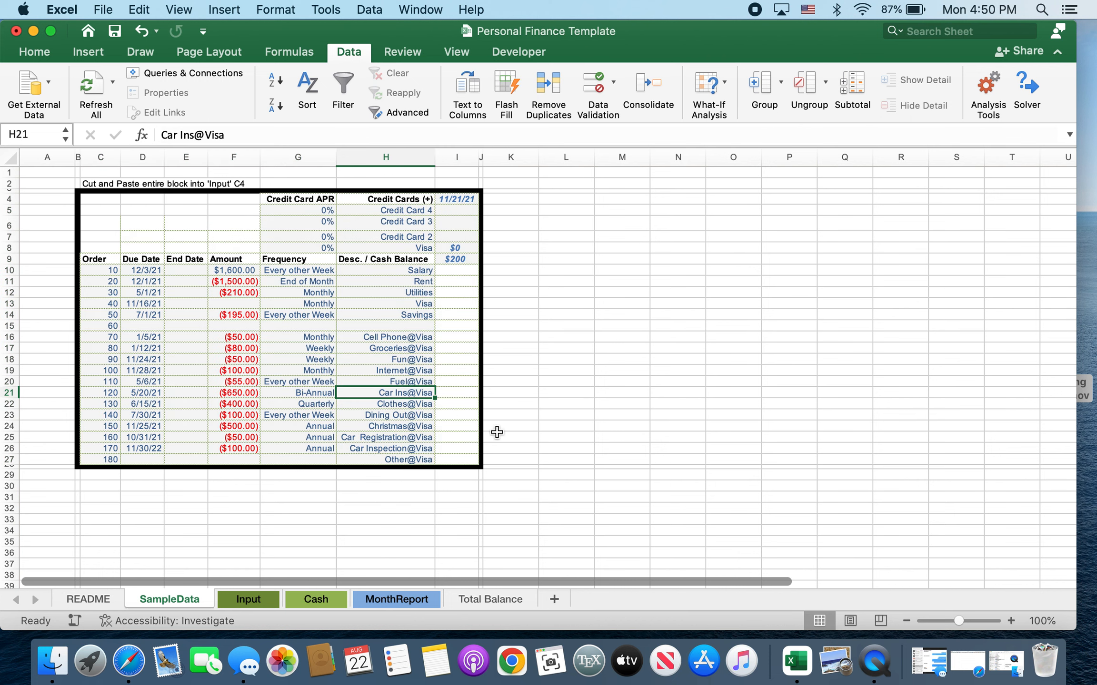